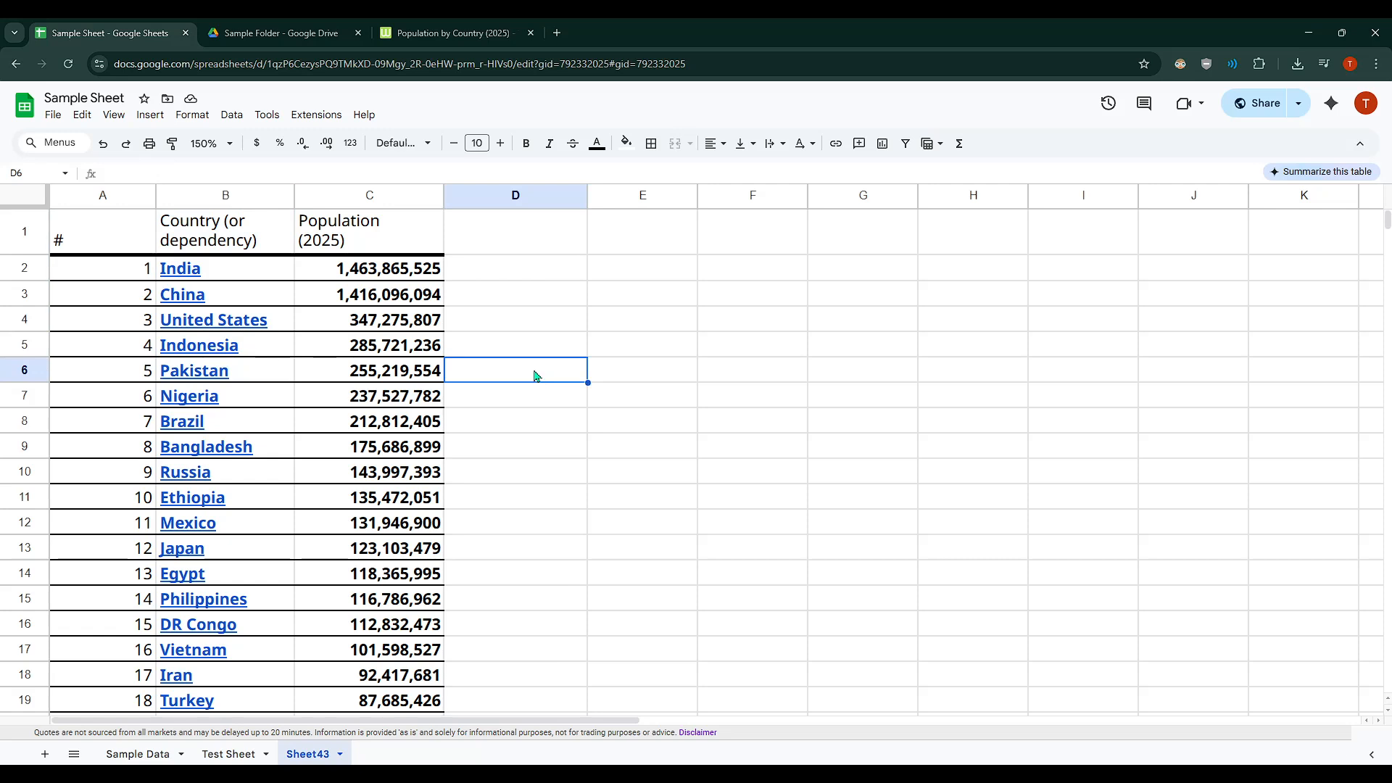
# Step: Examine the table's rank, country and 2025 population columns from the header row through the last country
pyautogui.moveTo(103, 194); pyautogui.dragTo(370, 194)
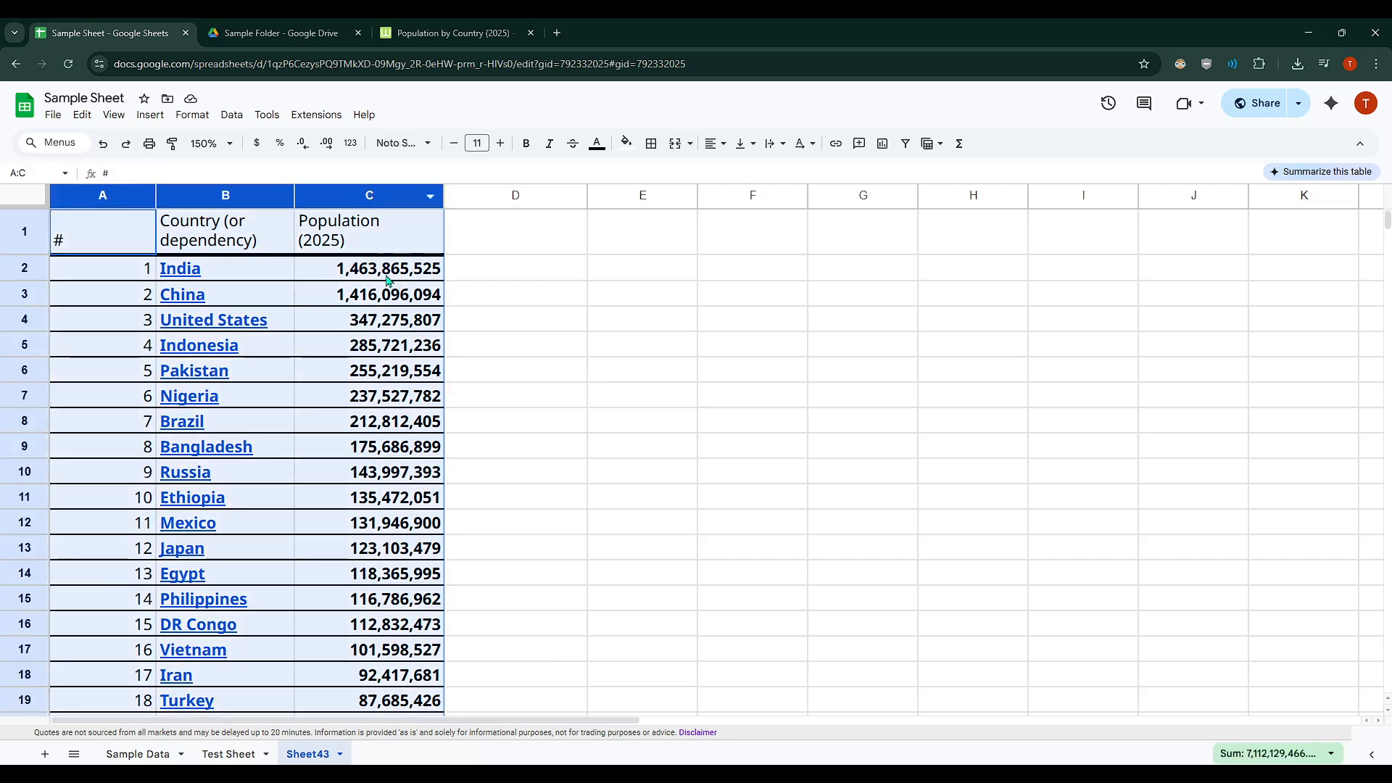
pyautogui.click(623, 303)
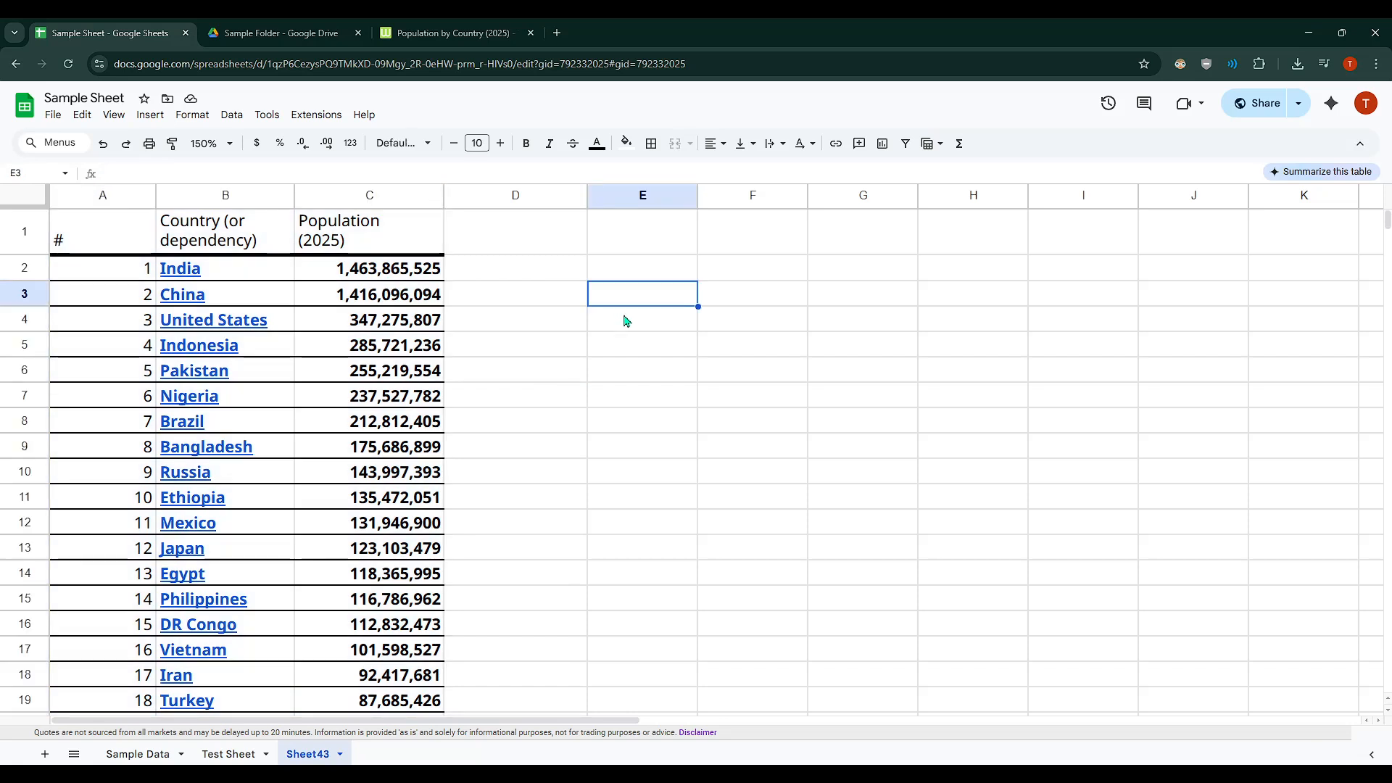
pyautogui.scroll(-15, 616, 435)
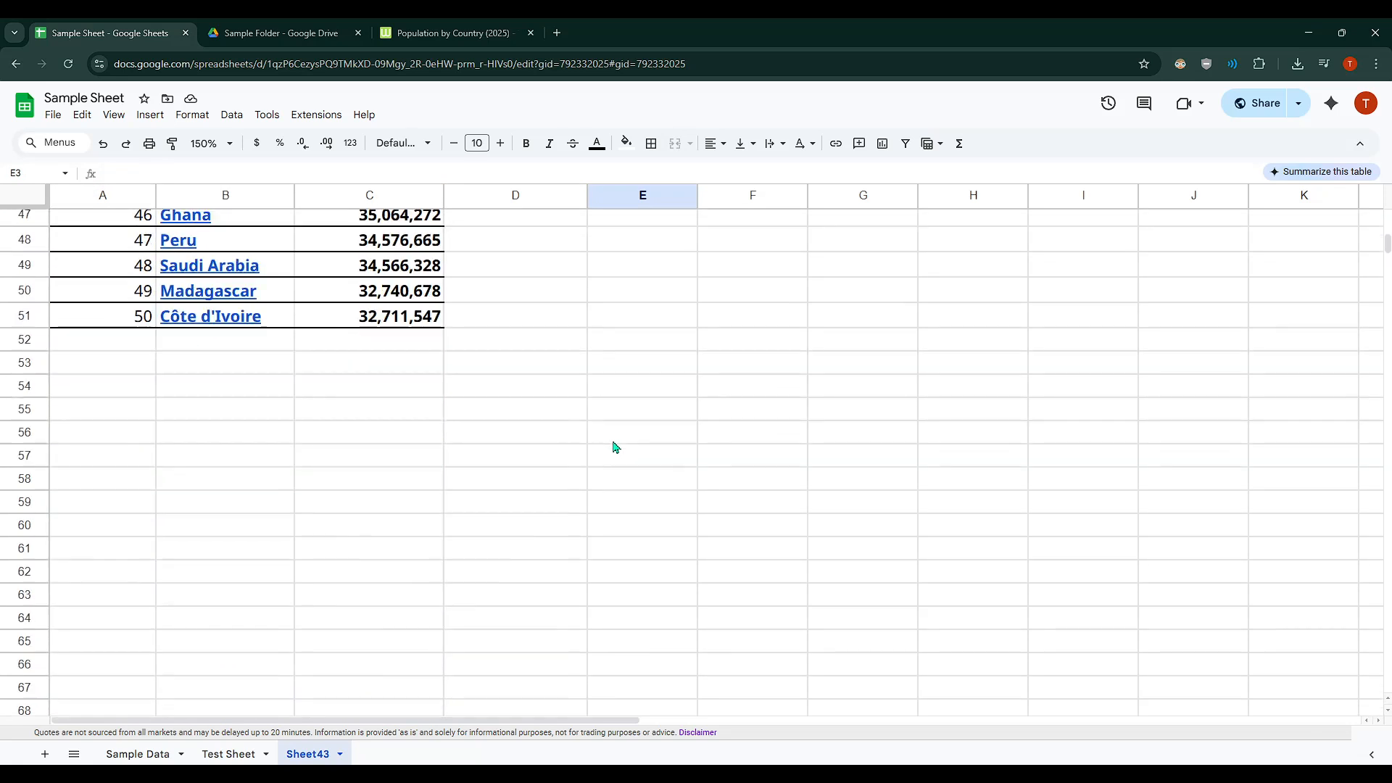
pyautogui.scroll(15, 613, 447)
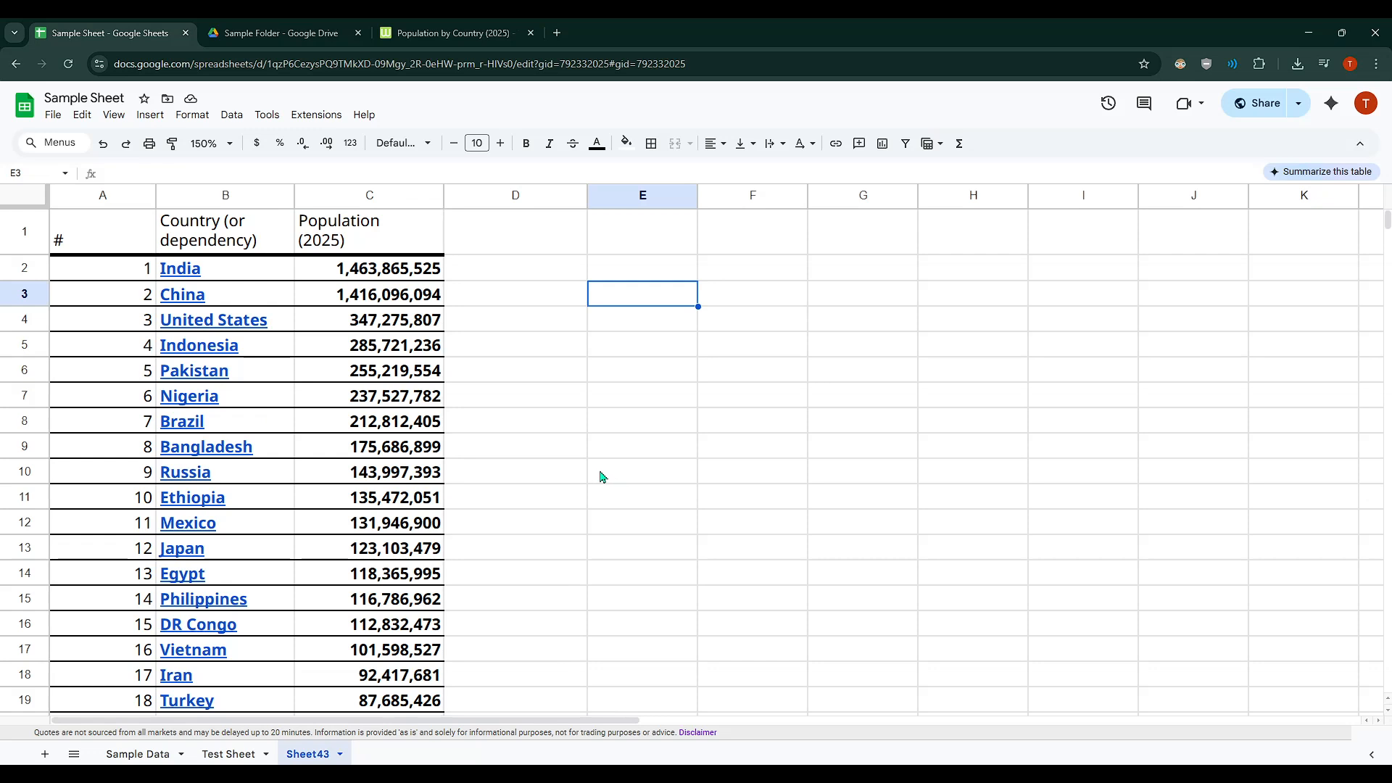
pyautogui.scroll(-5, 600, 476)
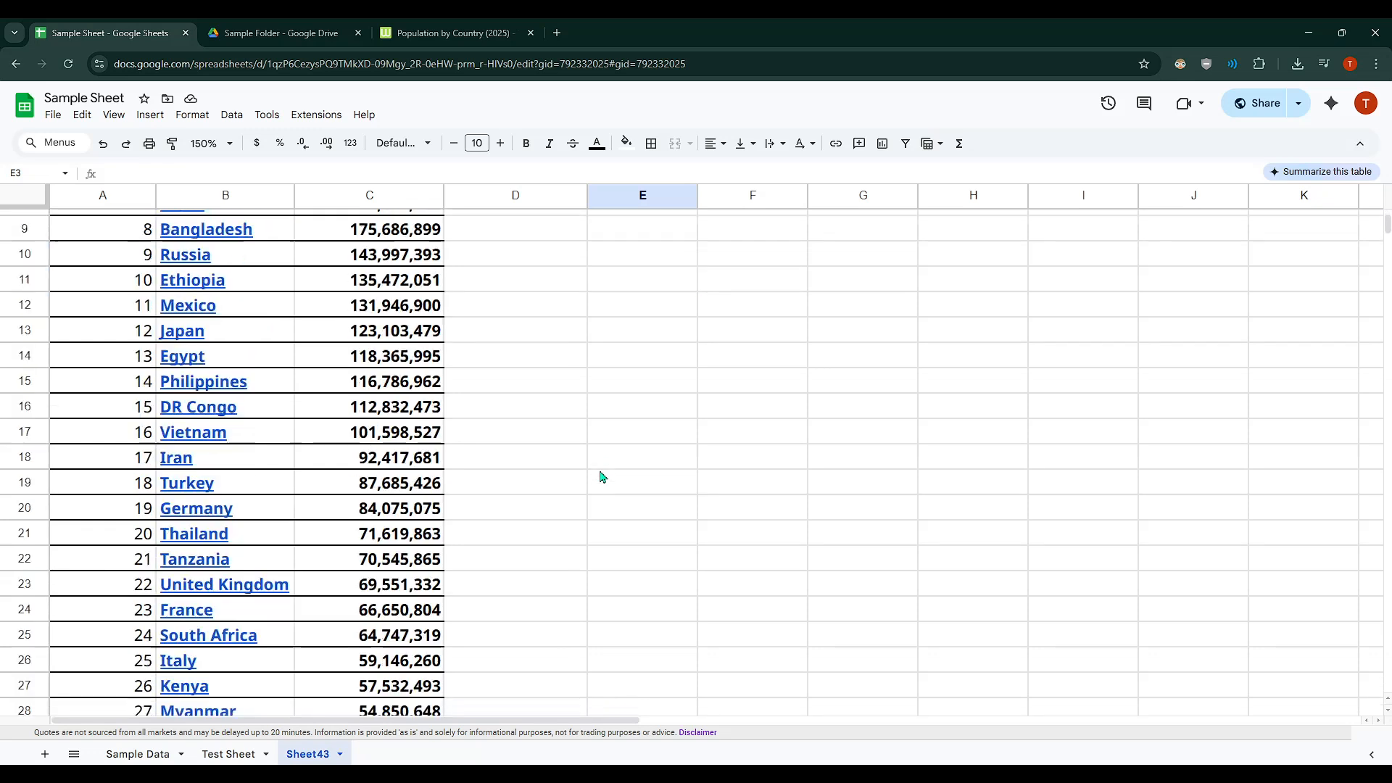
pyautogui.scroll(5, 600, 477)
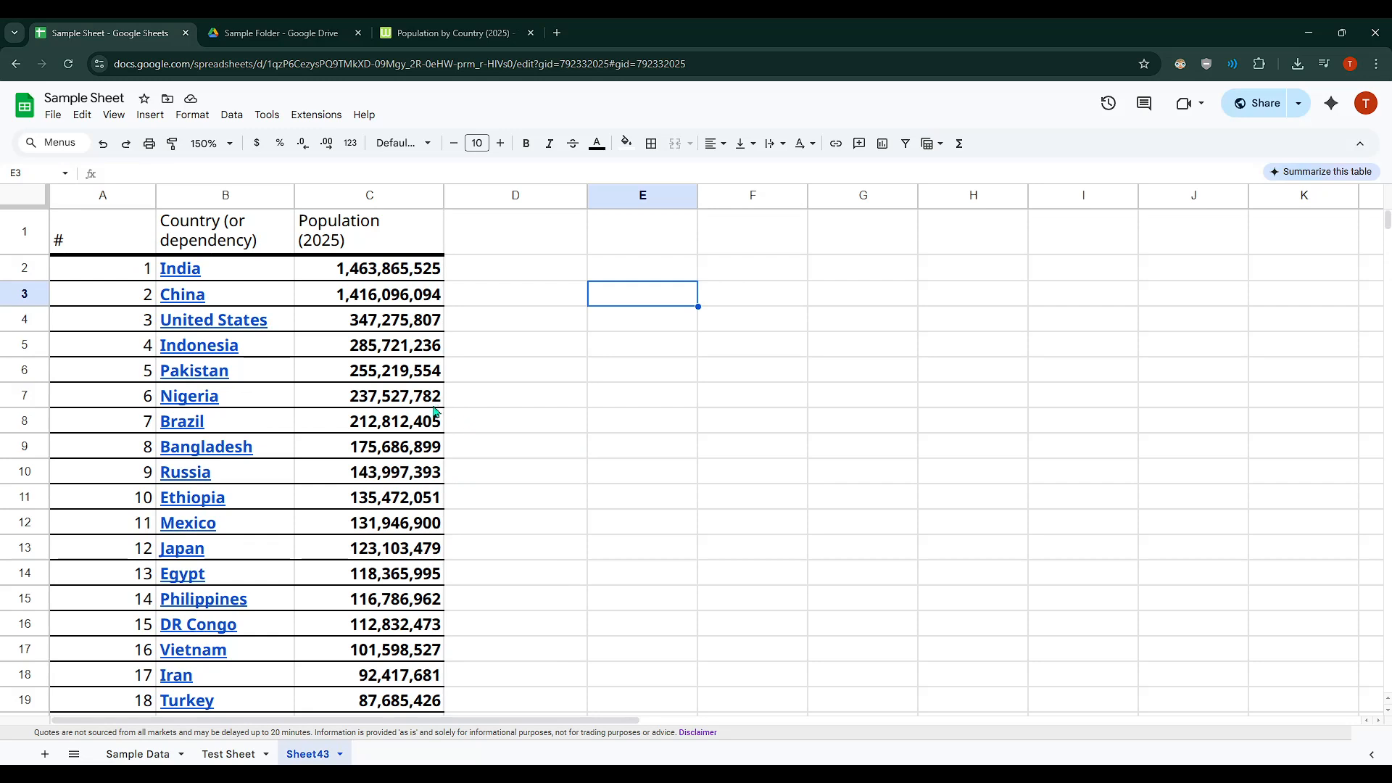
pyautogui.scroll(-5, 433, 418)
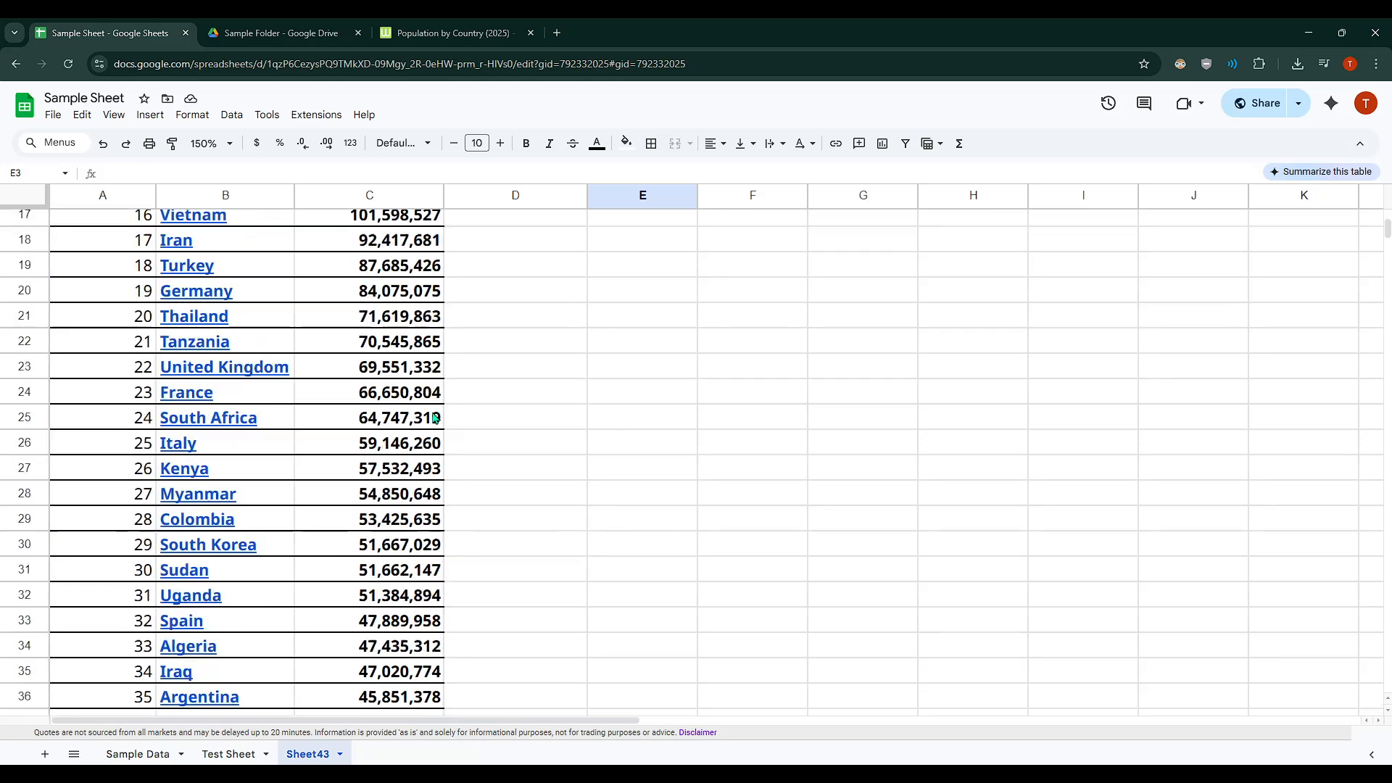
pyautogui.scroll(-4, 435, 419)
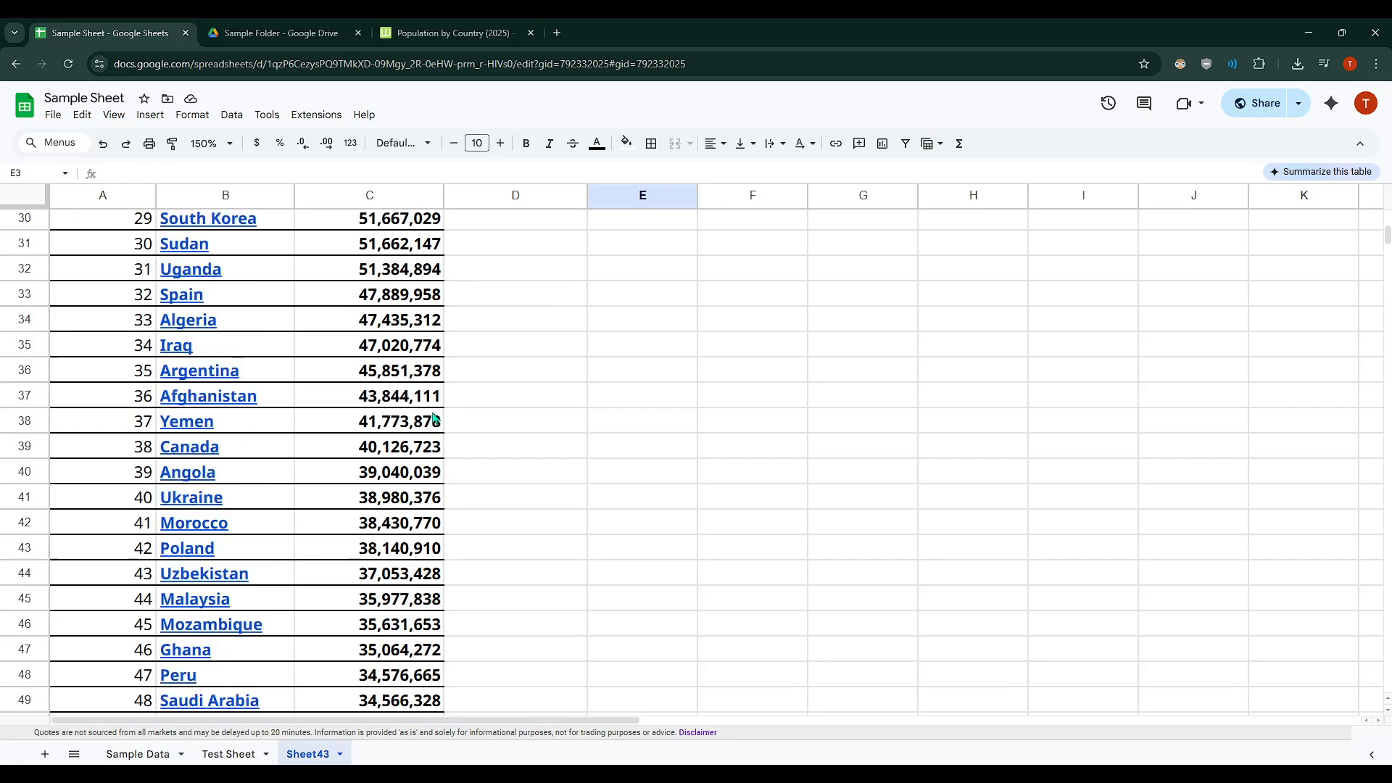
pyautogui.scroll(-3, 435, 418)
pyautogui.scroll(4, 435, 419)
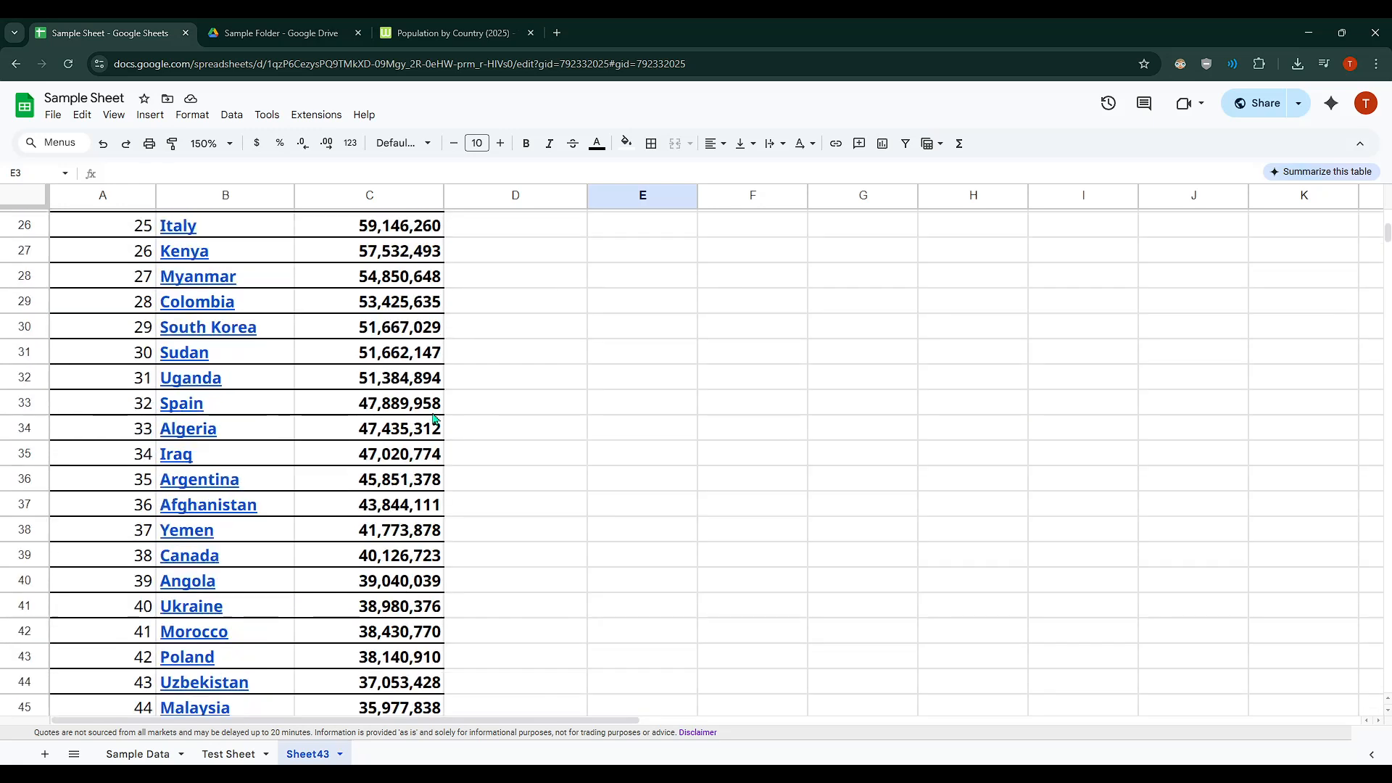
pyautogui.scroll(8, 435, 418)
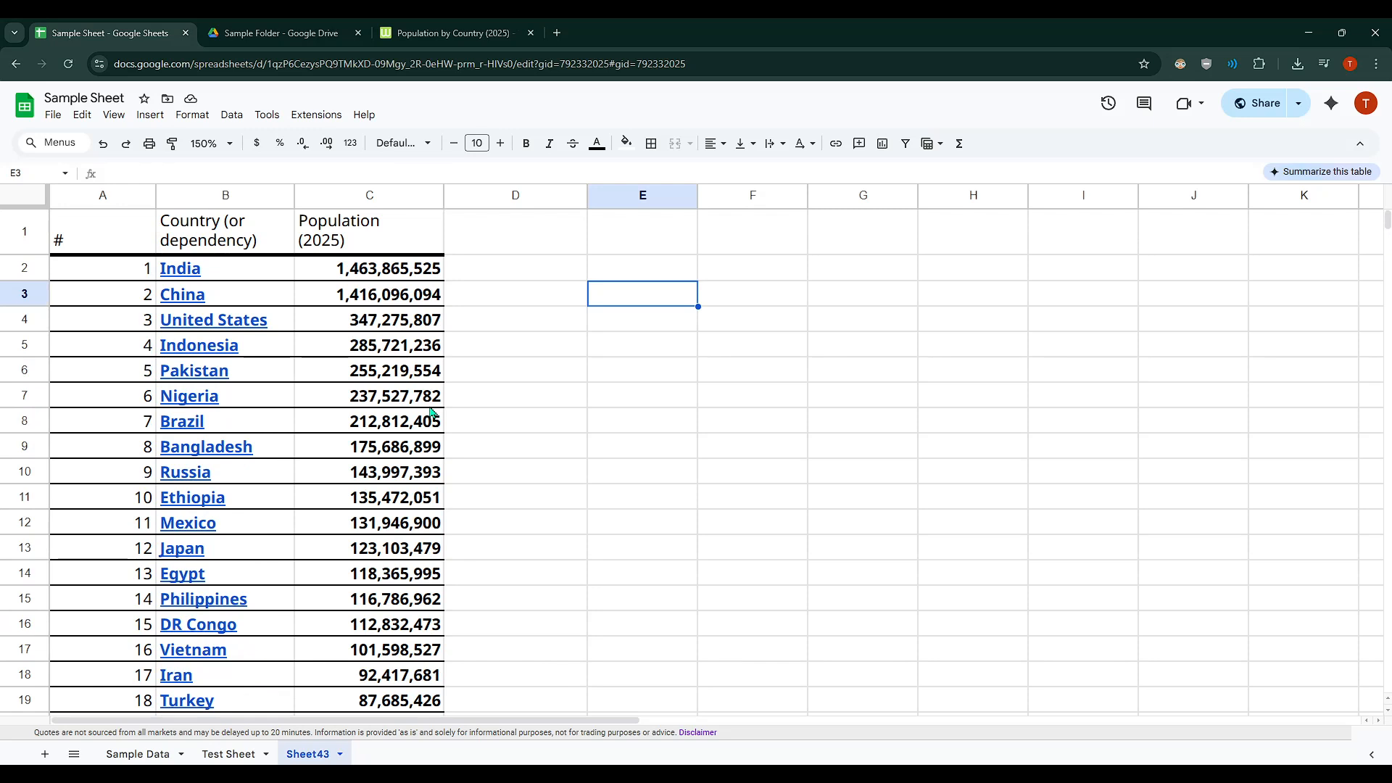
# Step: Insert a chart from the Country and Population (2025) columns and place it just beside the table, clear of the data
pyautogui.moveTo(248, 200); pyautogui.dragTo(347, 195)
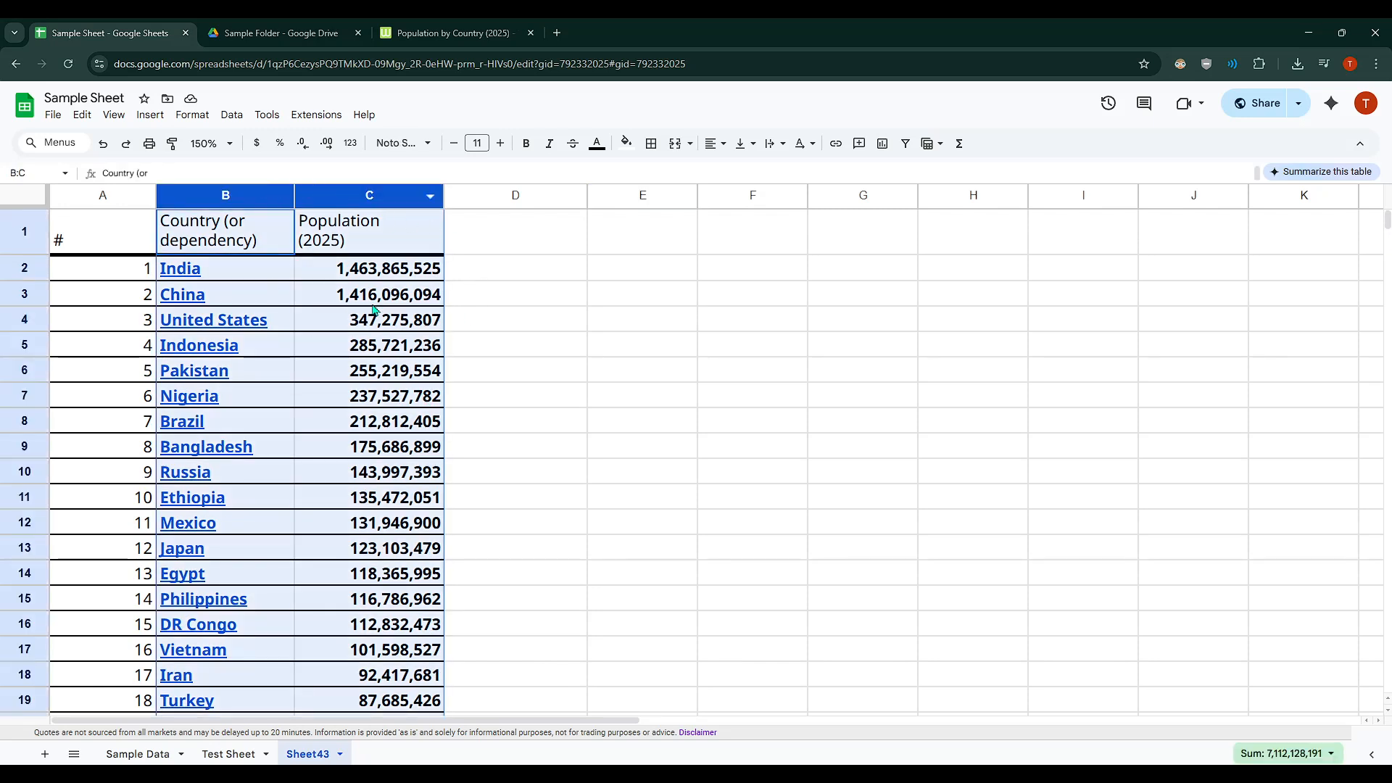
pyautogui.scroll(-11, 506, 327)
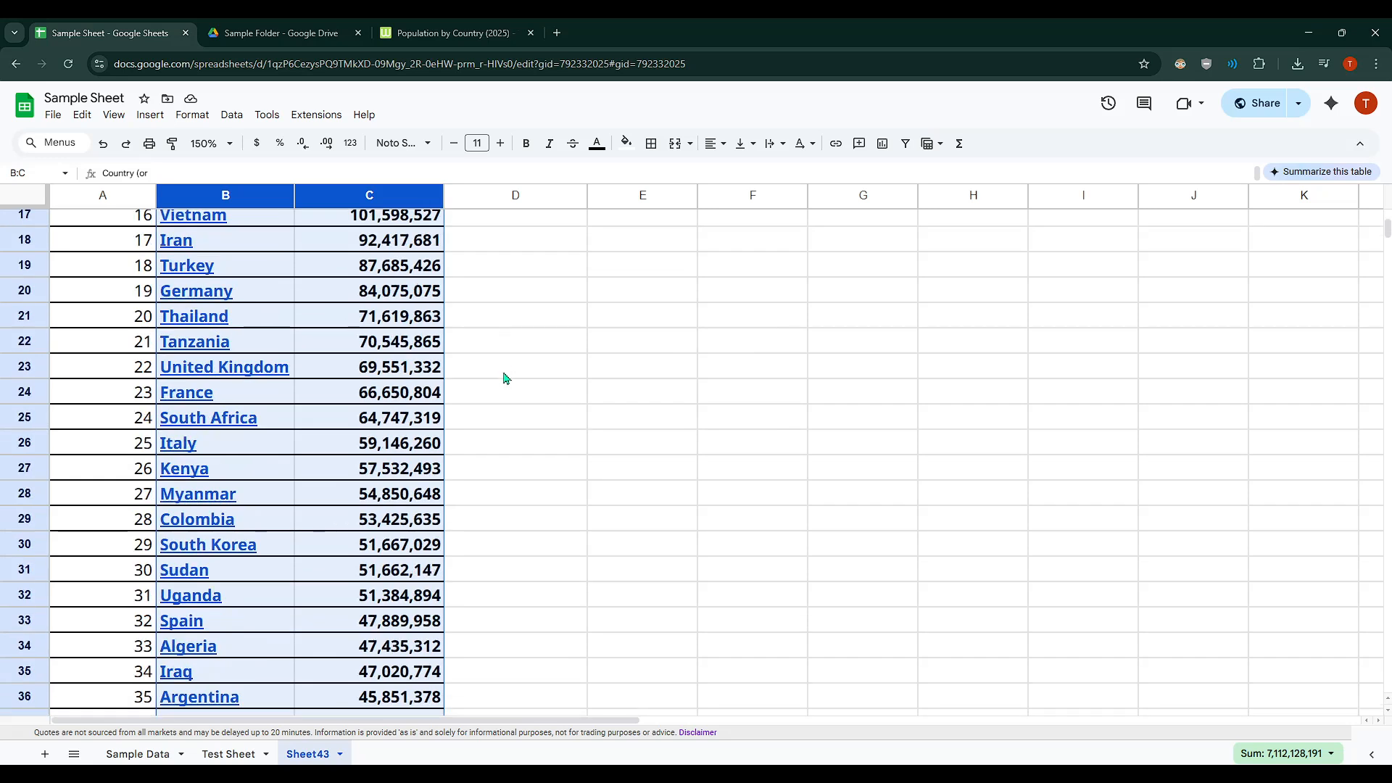
pyautogui.scroll(-4, 505, 397)
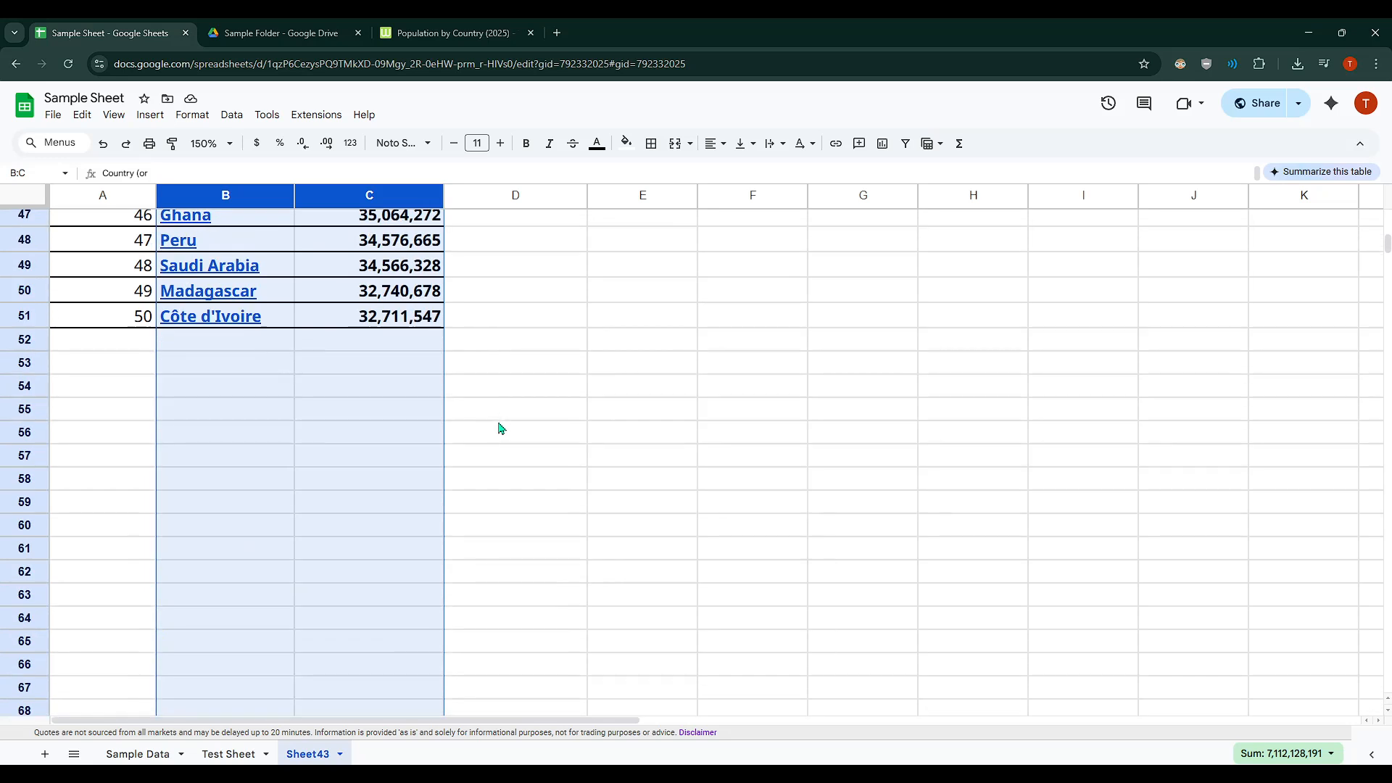
pyautogui.scroll(15, 497, 432)
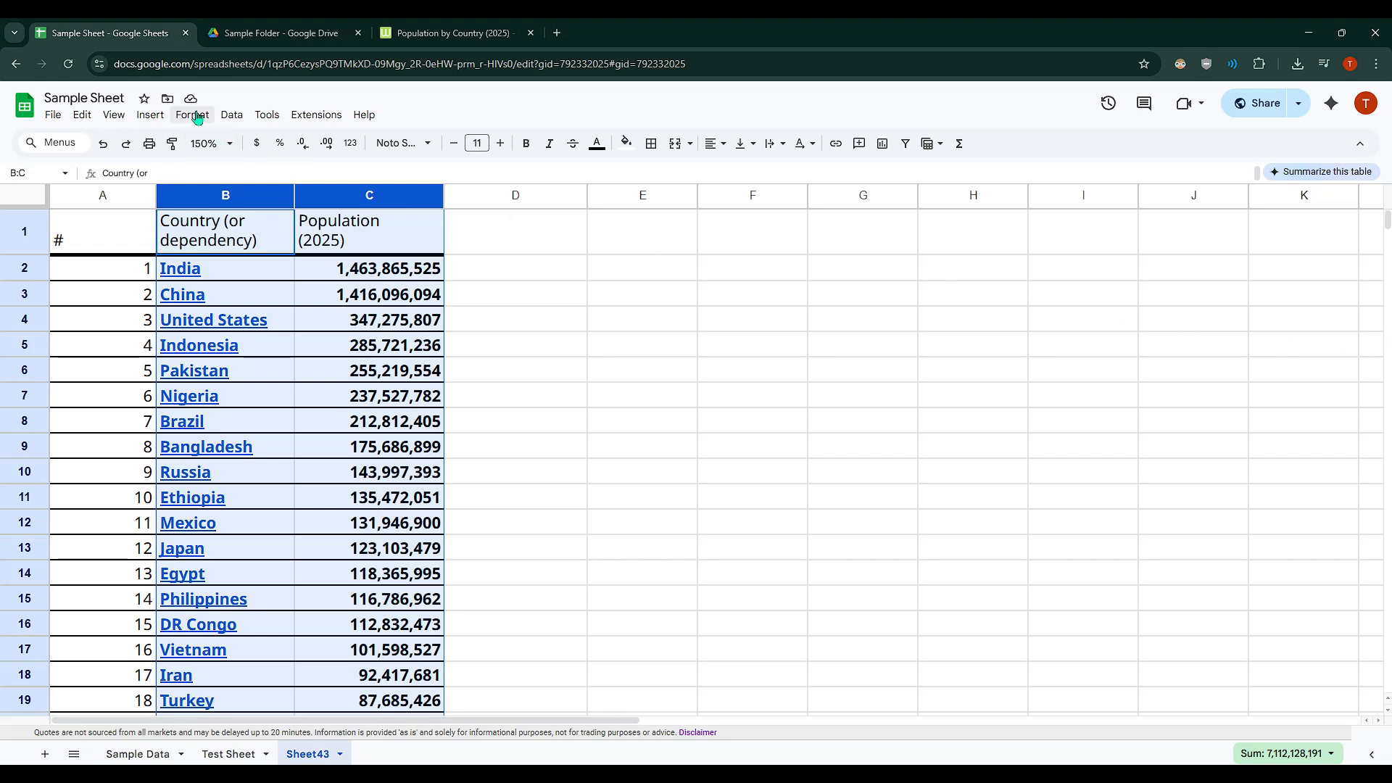
pyautogui.click(152, 115)
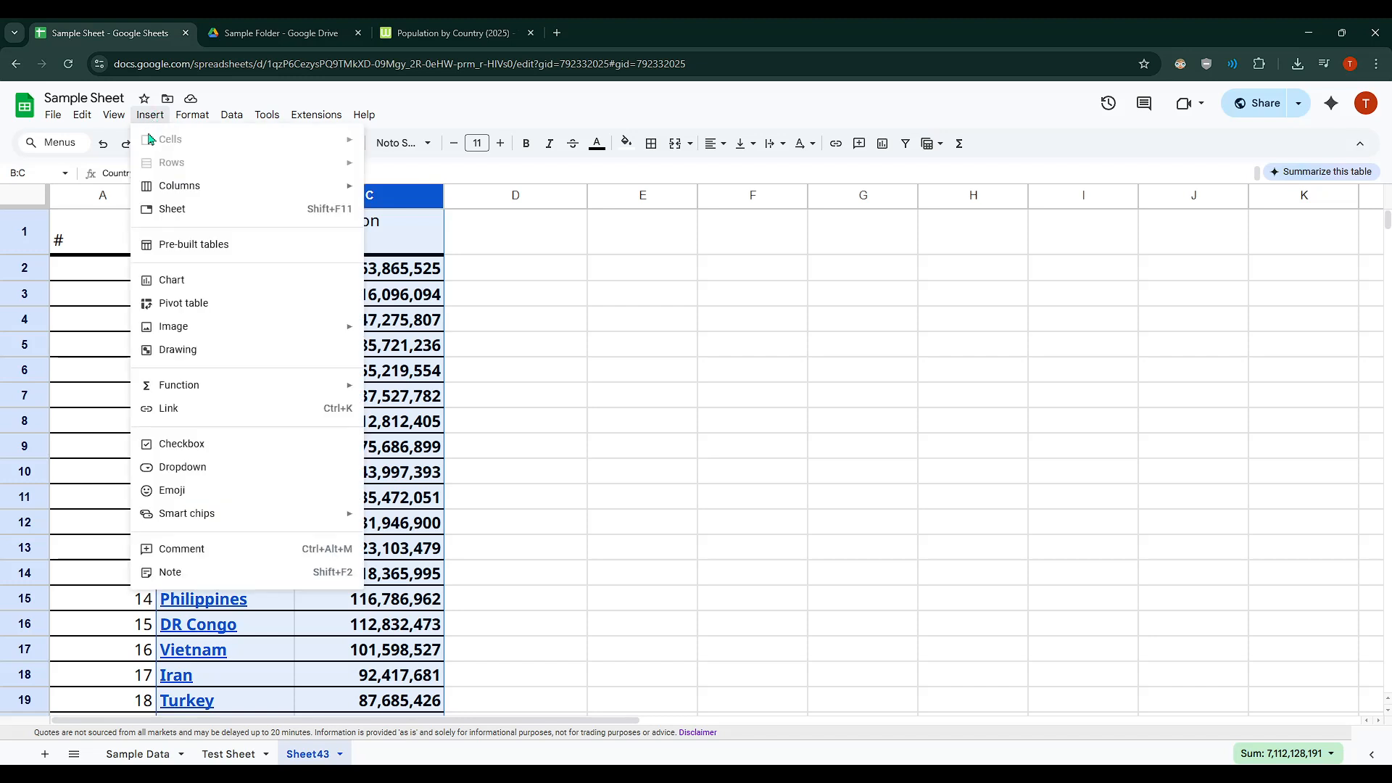
pyautogui.click(174, 285)
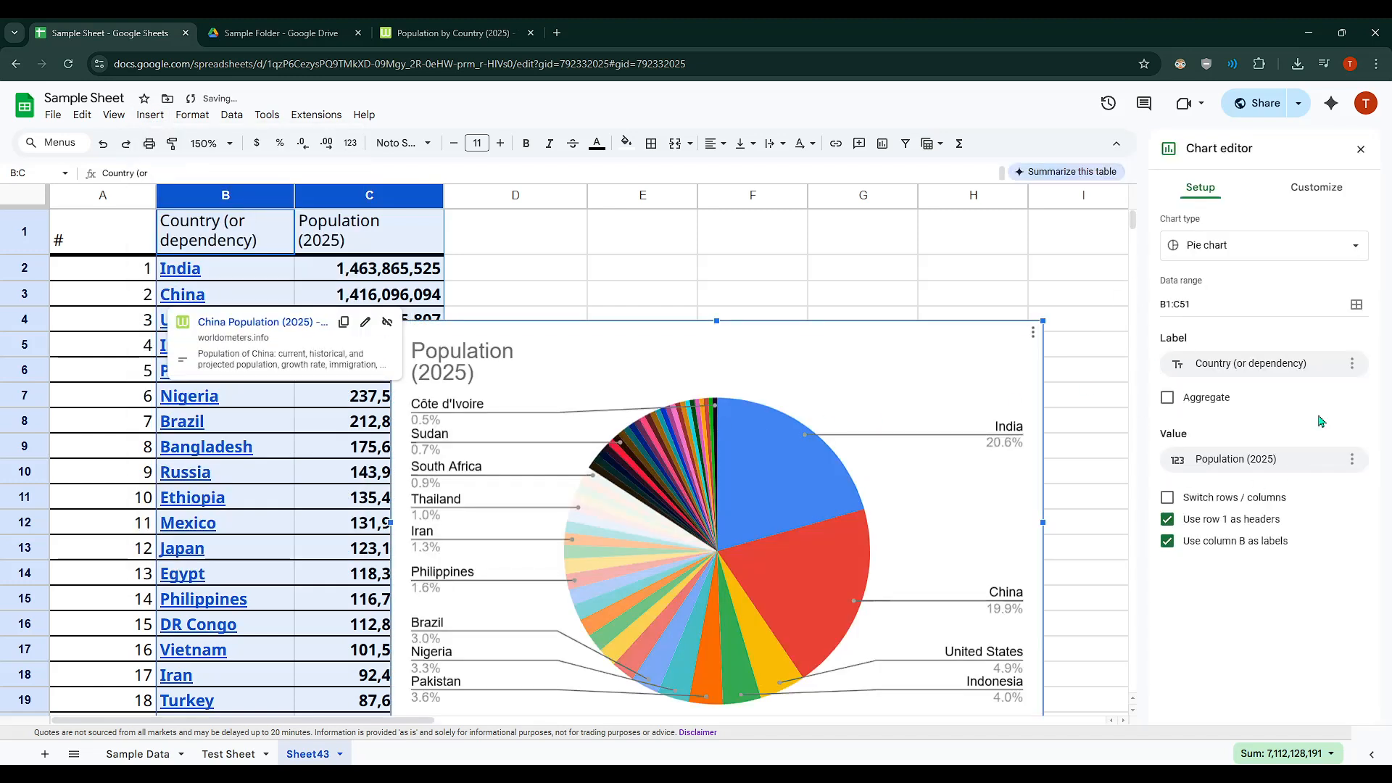
pyautogui.moveTo(986, 367); pyautogui.dragTo(1033, 283)
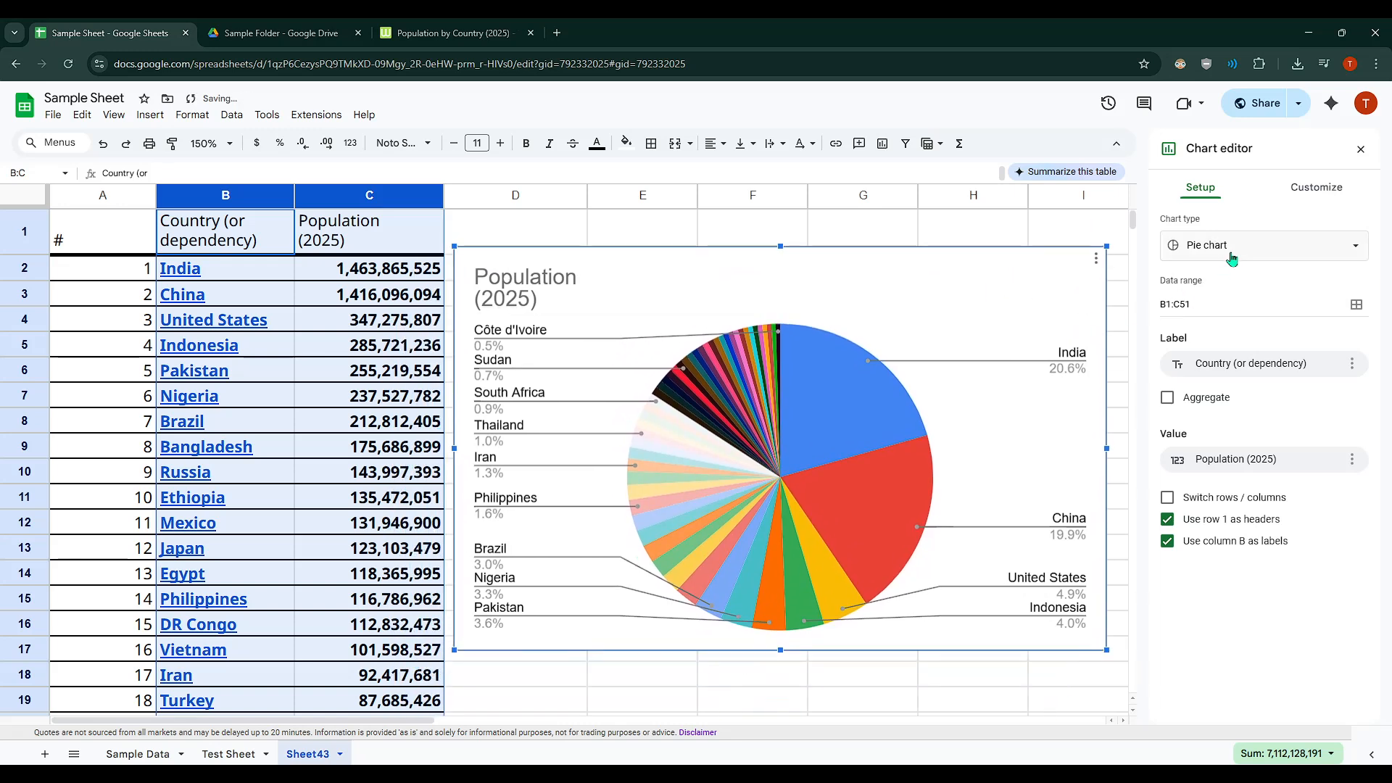
# Step: Change the chart type from pie chart to Geo chart
pyautogui.click(1210, 247)
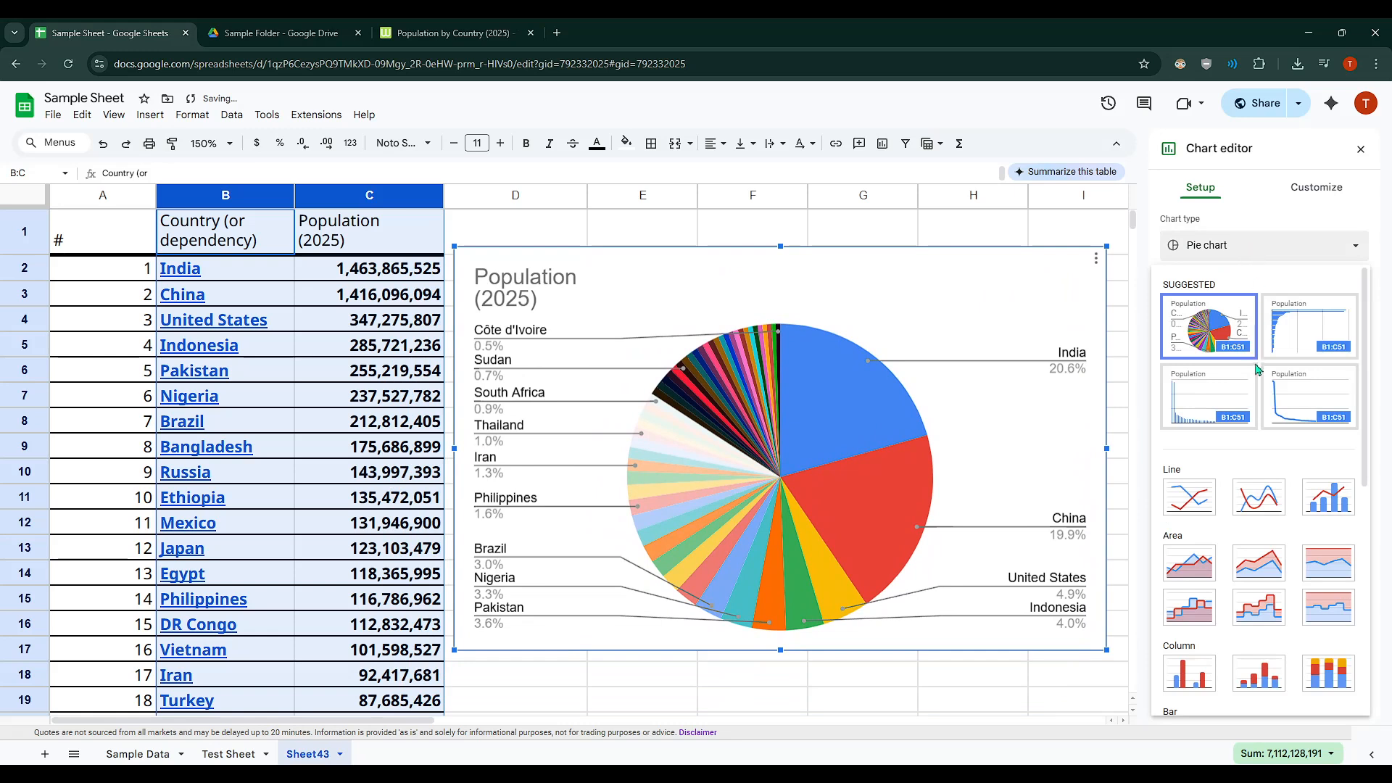
pyautogui.scroll(-2, 1259, 375)
pyautogui.scroll(-4, 1259, 375)
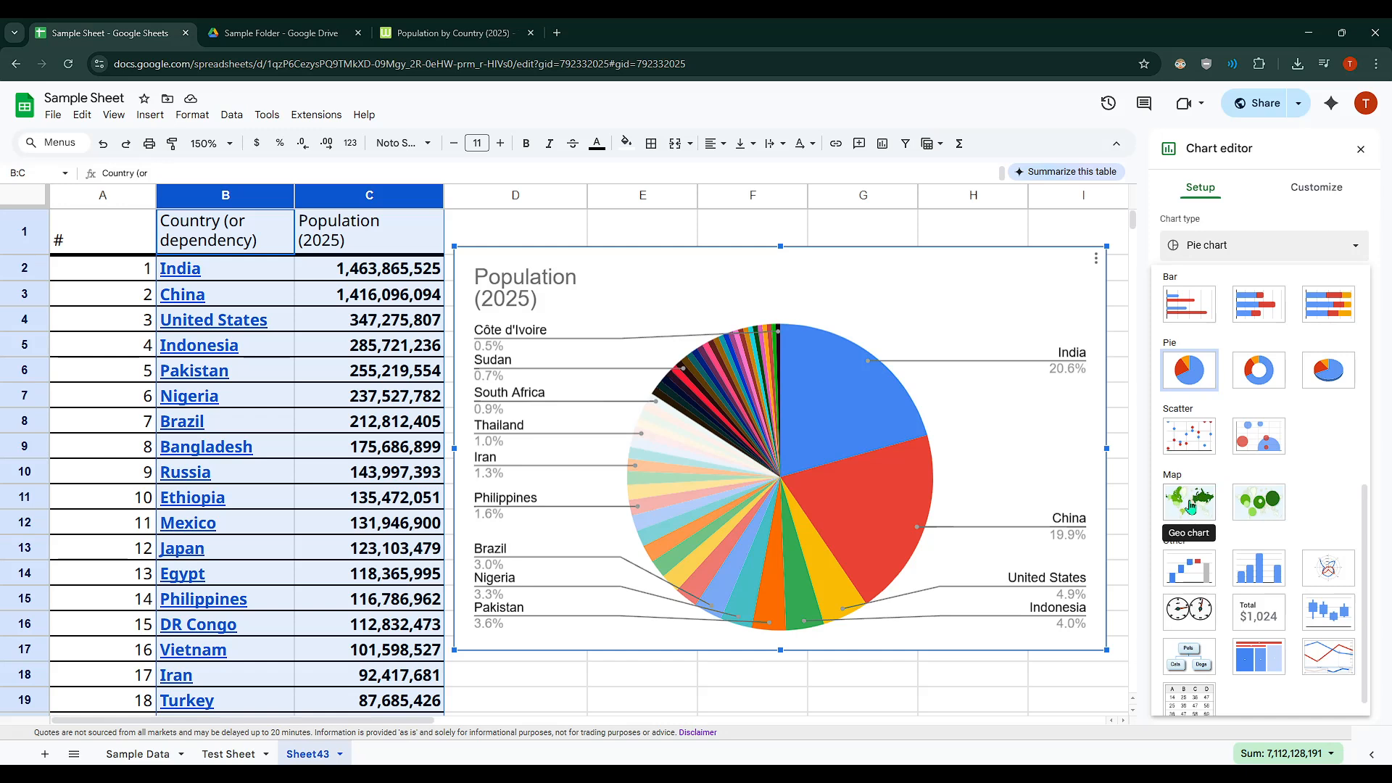
pyautogui.scroll(5, 1218, 435)
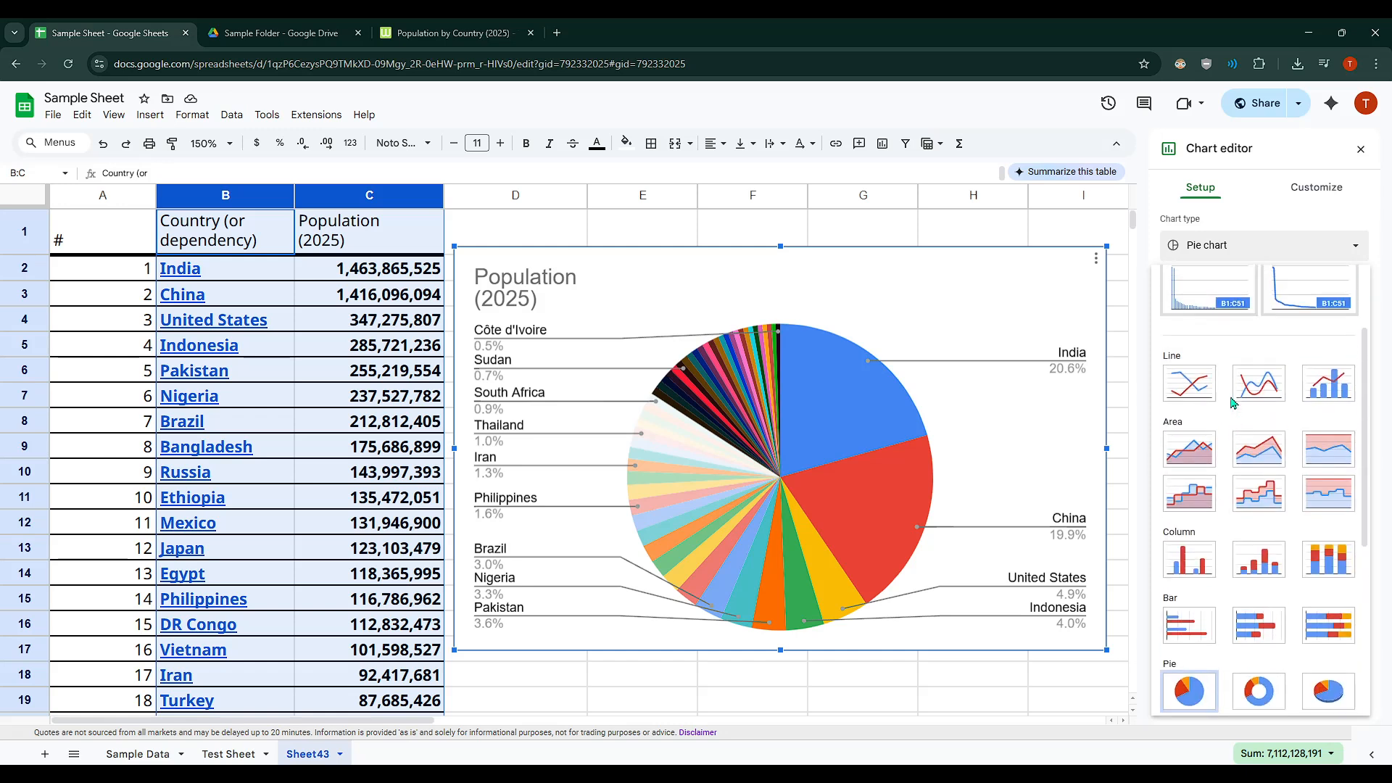
pyautogui.scroll(2, 1233, 402)
pyautogui.scroll(-6, 1218, 449)
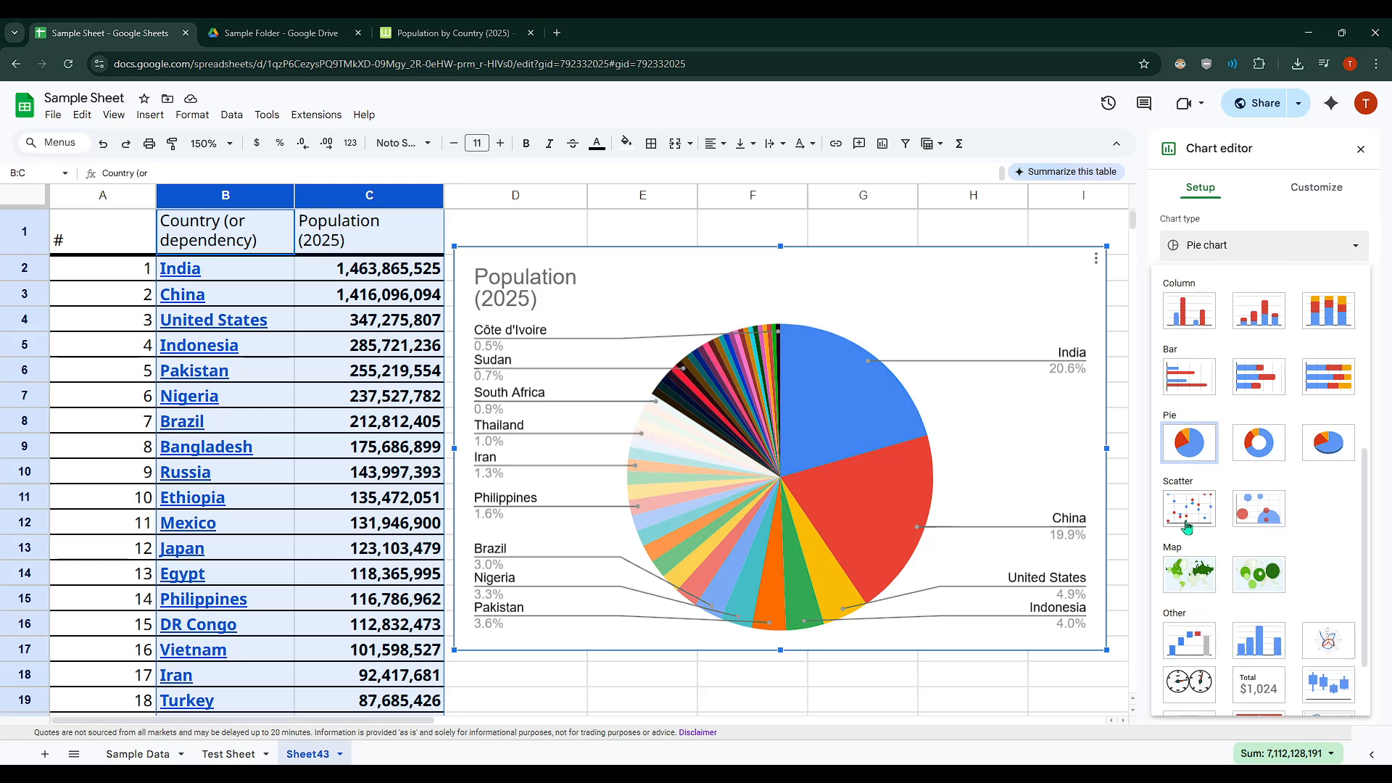
pyautogui.click(1184, 578)
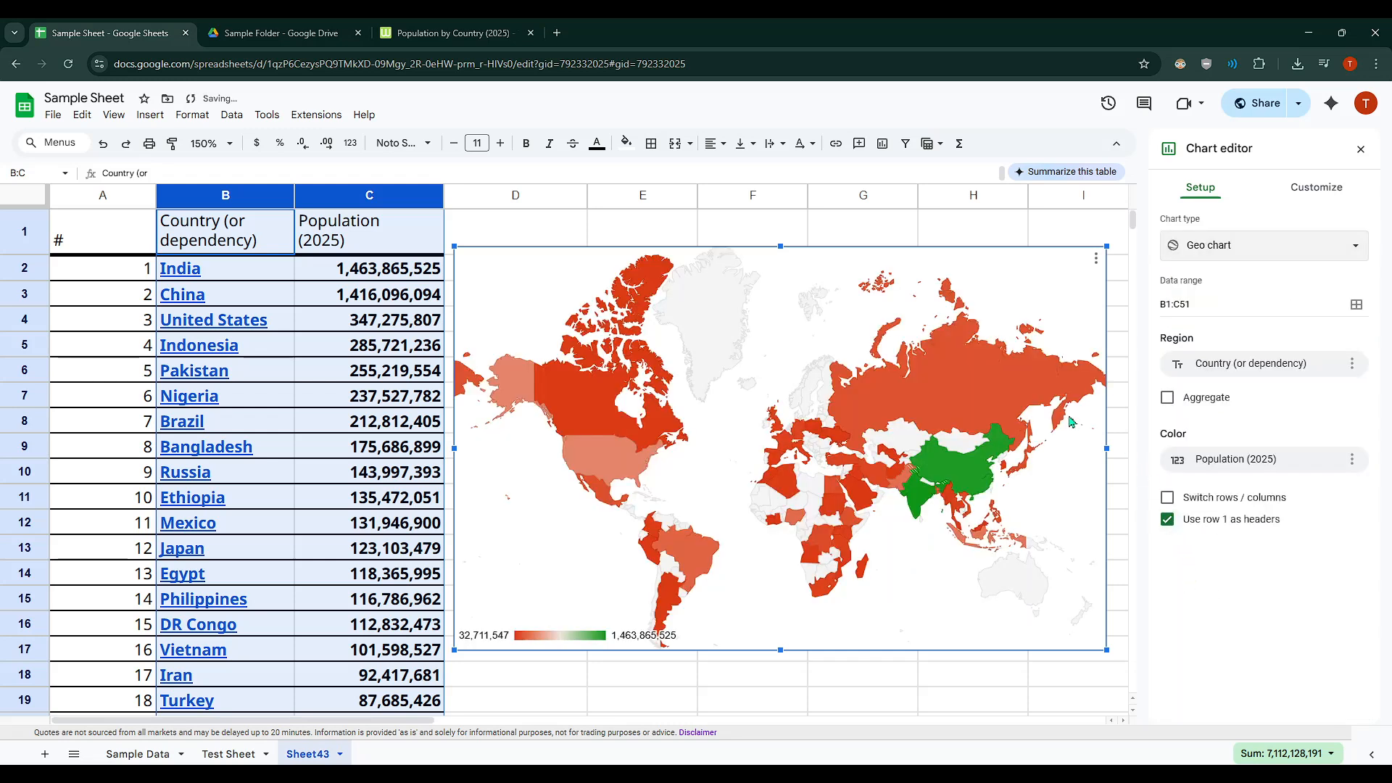
# Step: Try the Aggregate option on the geo chart's Country (or dependency) region
pyautogui.moveTo(918, 482)
pyautogui.click(1196, 399)
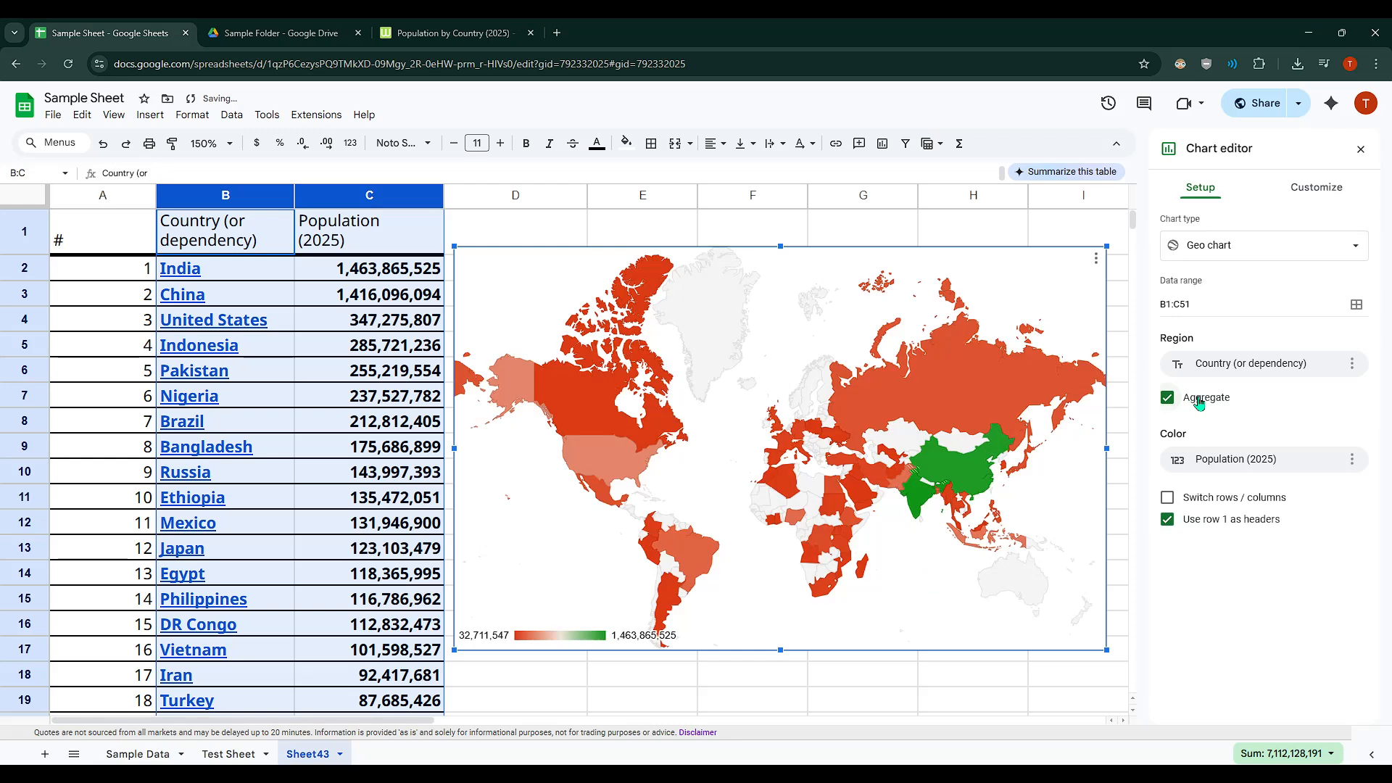
pyautogui.click(1199, 403)
# Step: Set the geo chart's Min color to a very light green in its Geo customization settings
pyautogui.click(1309, 187)
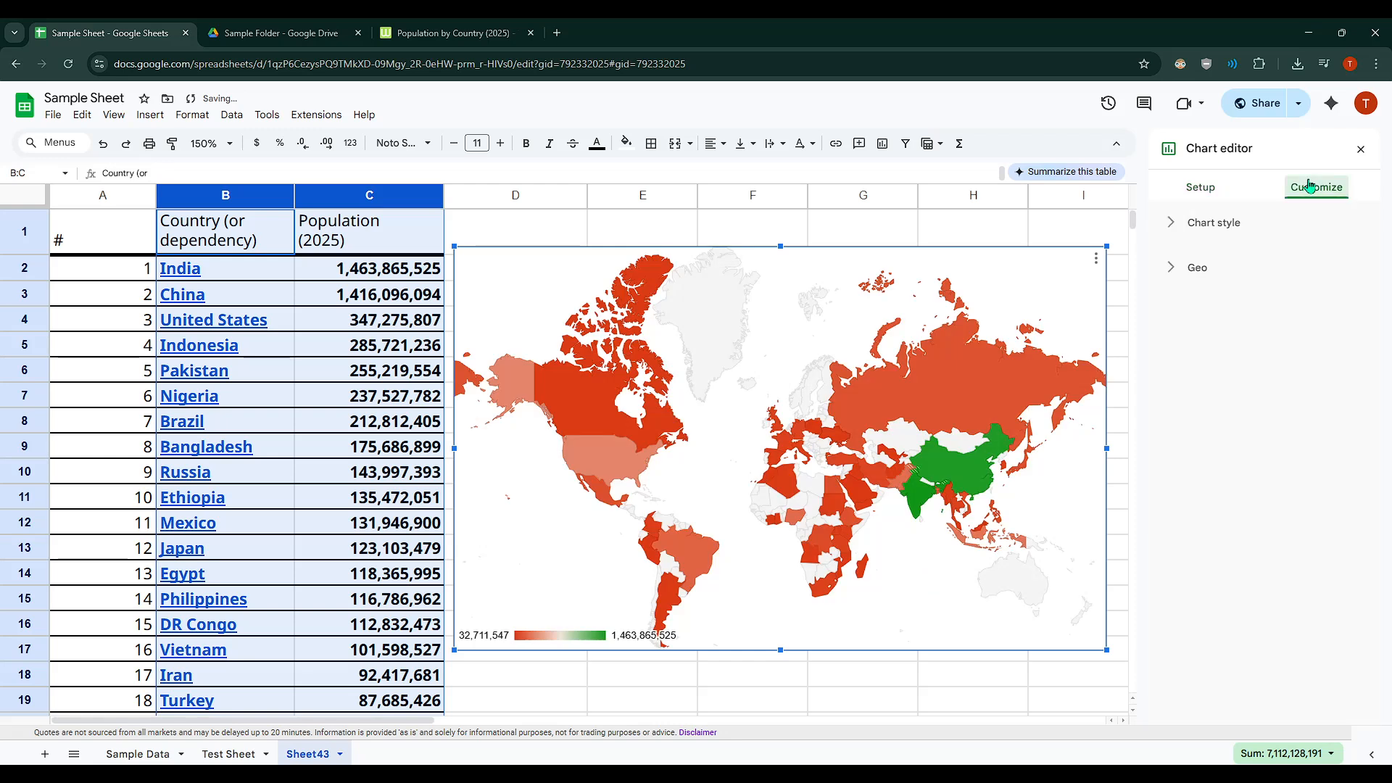
pyautogui.click(1176, 271)
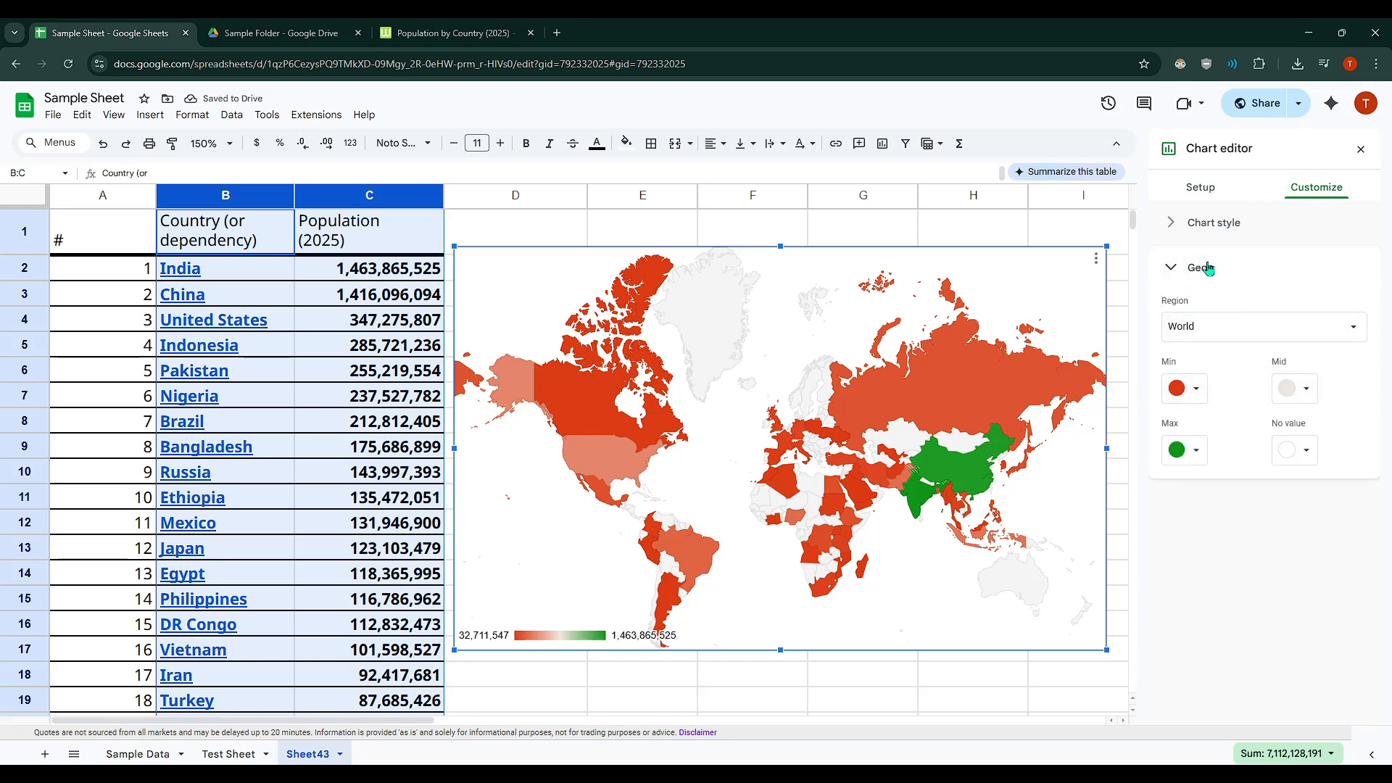
pyautogui.click(1186, 270)
pyautogui.click(1186, 270)
pyautogui.click(1181, 386)
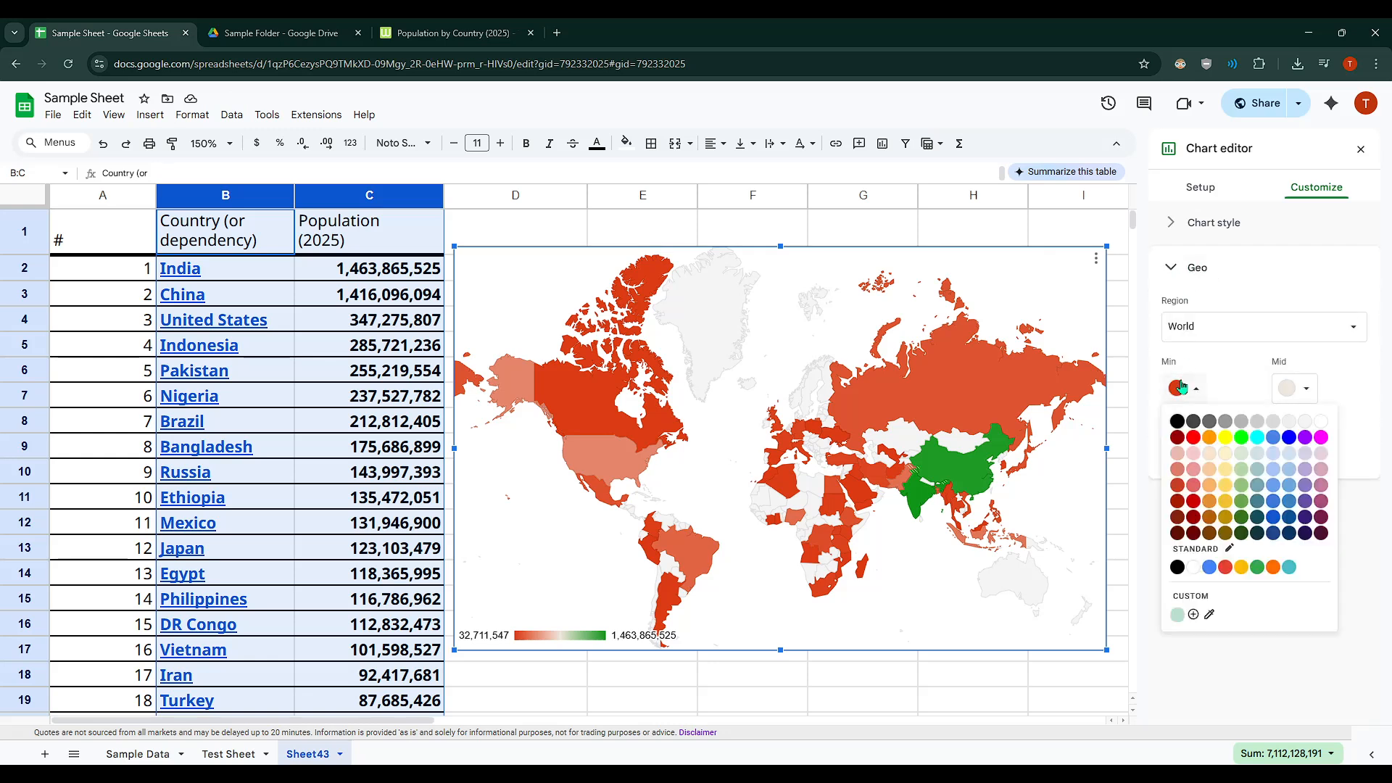
pyautogui.click(1241, 456)
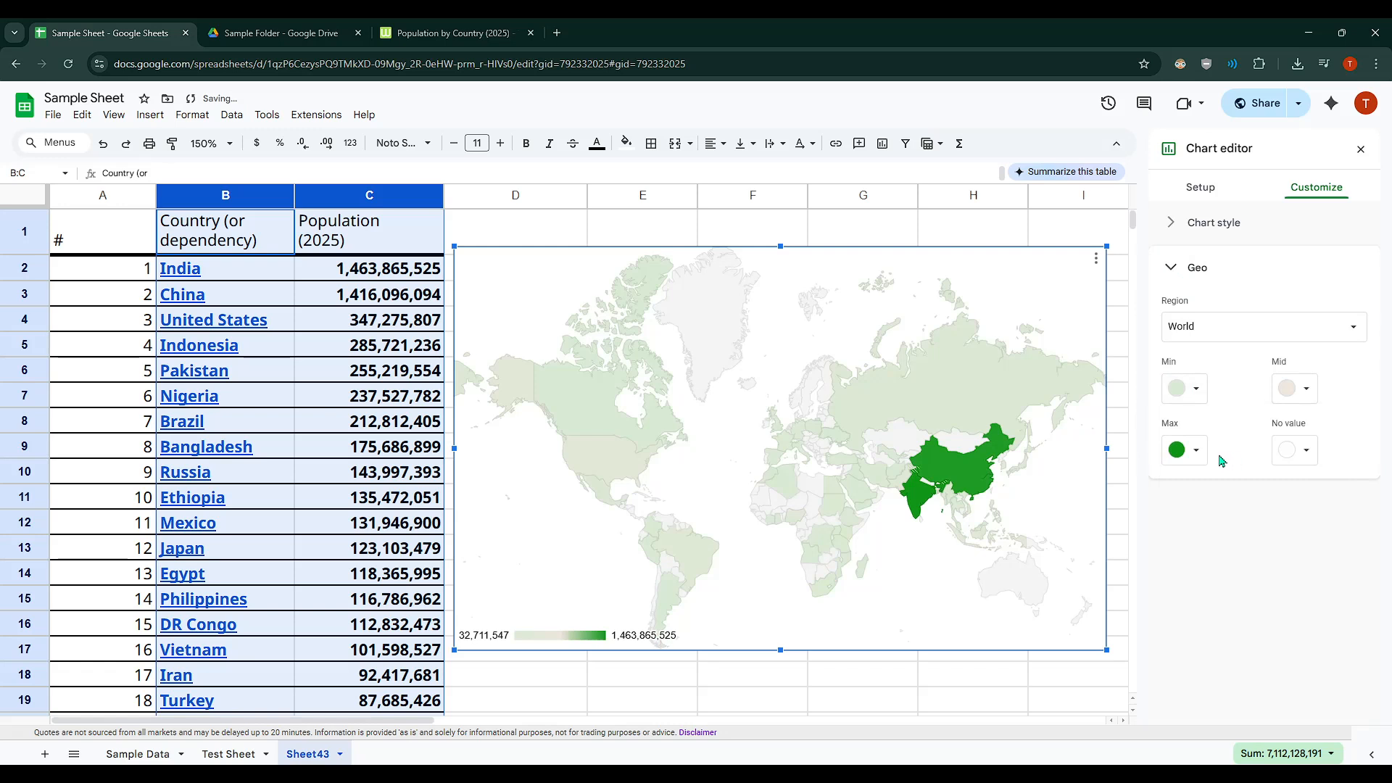
# Step: Set the geo chart's Mid color to a dark green
pyautogui.click(1294, 398)
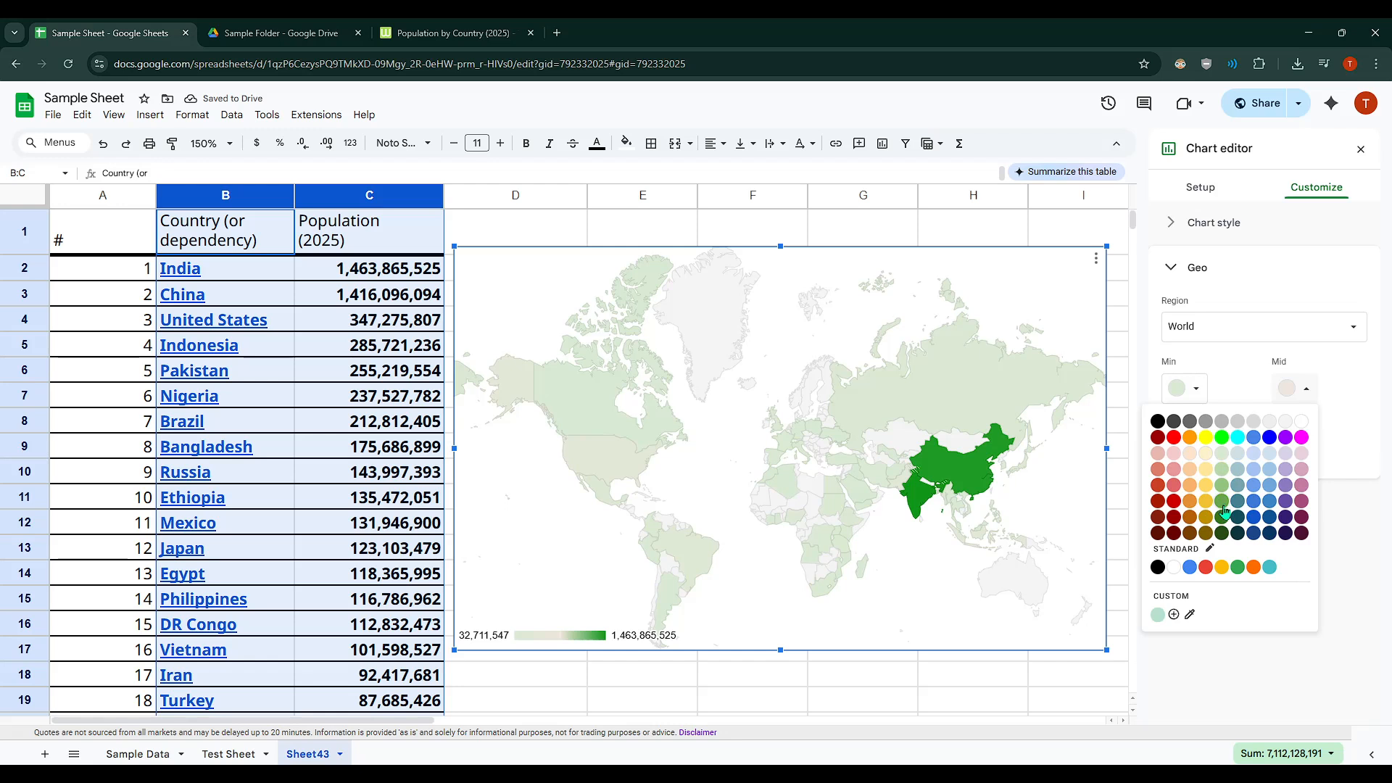
pyautogui.click(1223, 510)
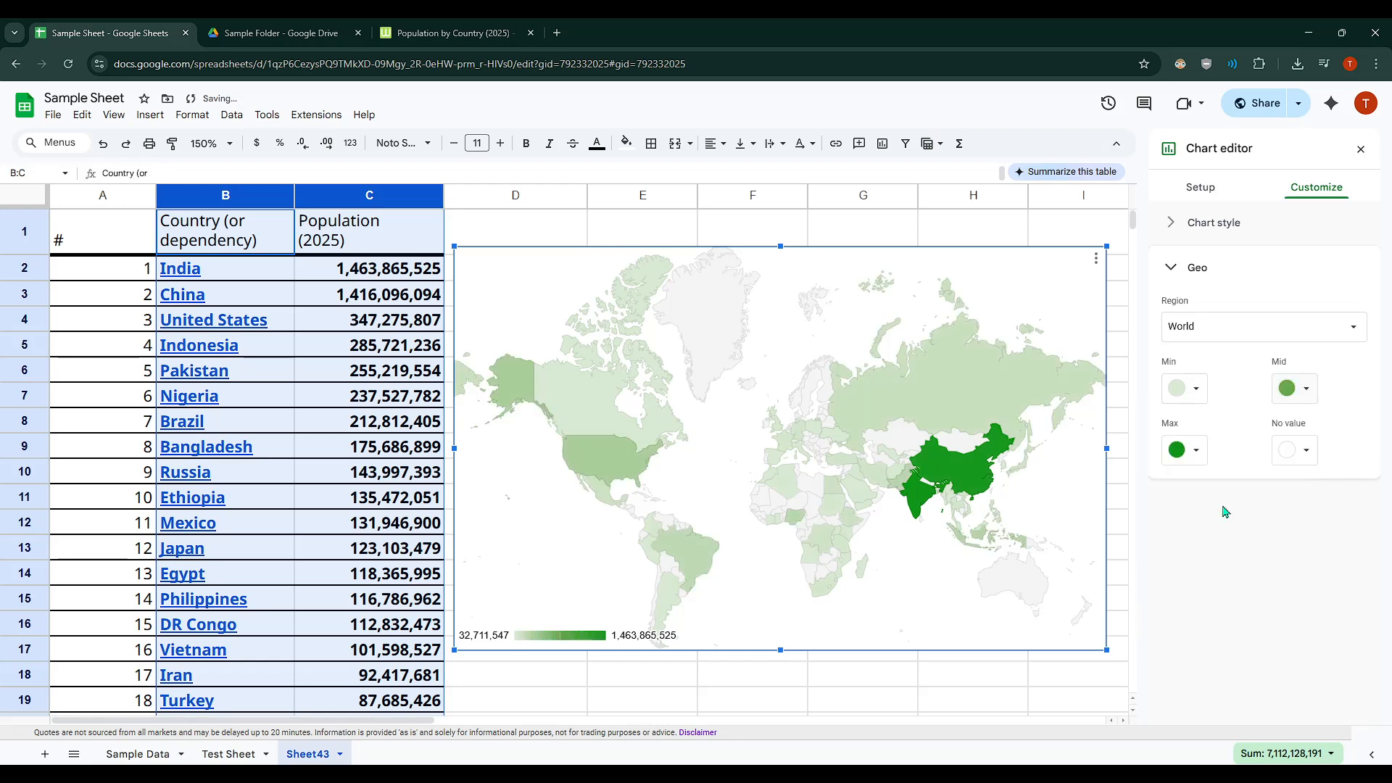
pyautogui.click(1281, 386)
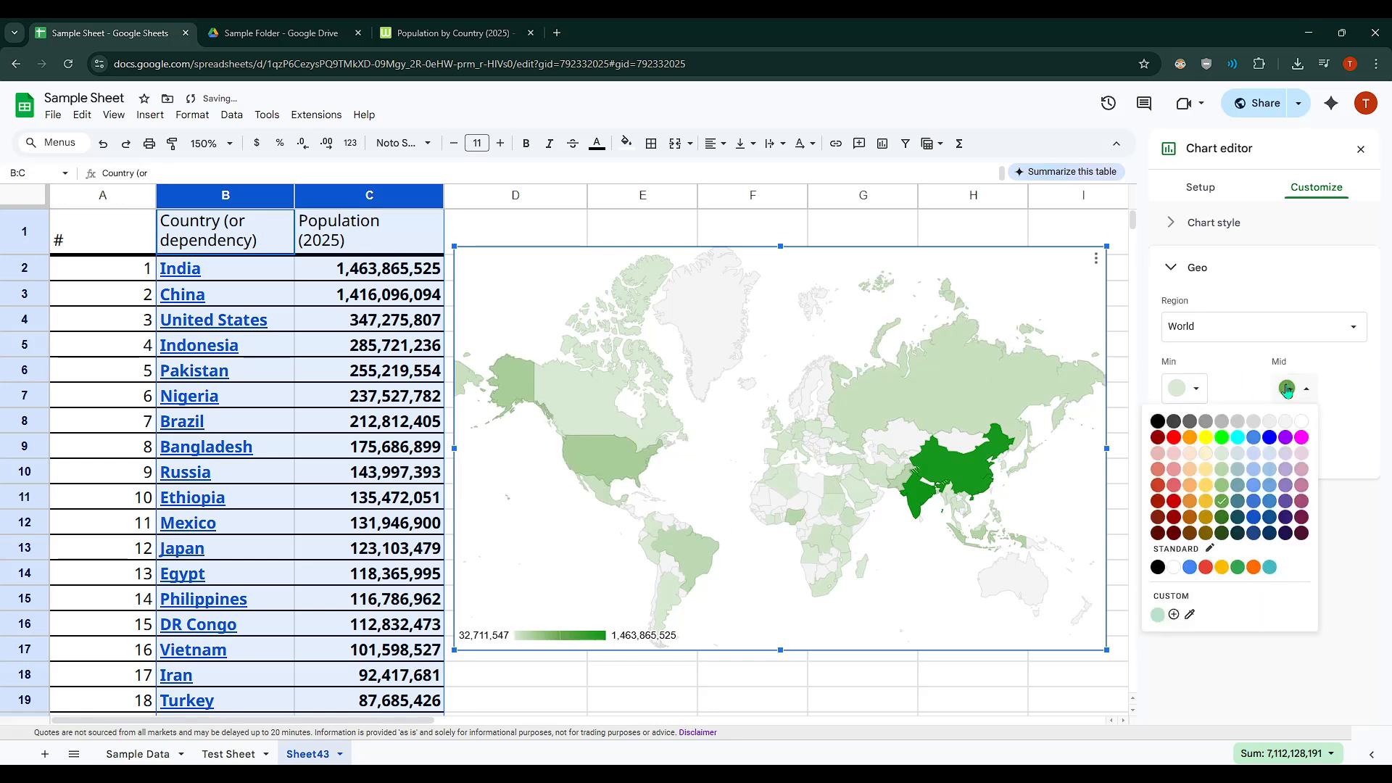
pyautogui.click(1222, 524)
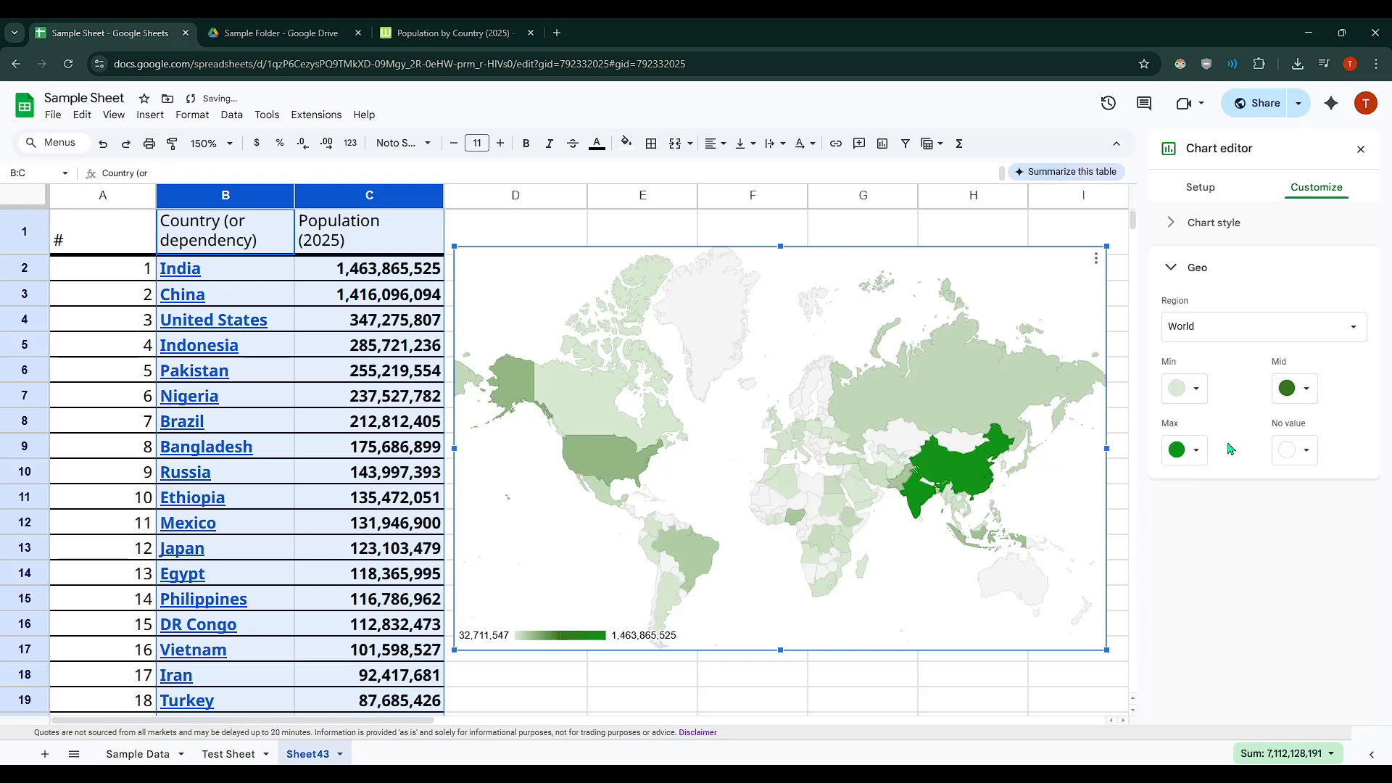
pyautogui.click(1194, 459)
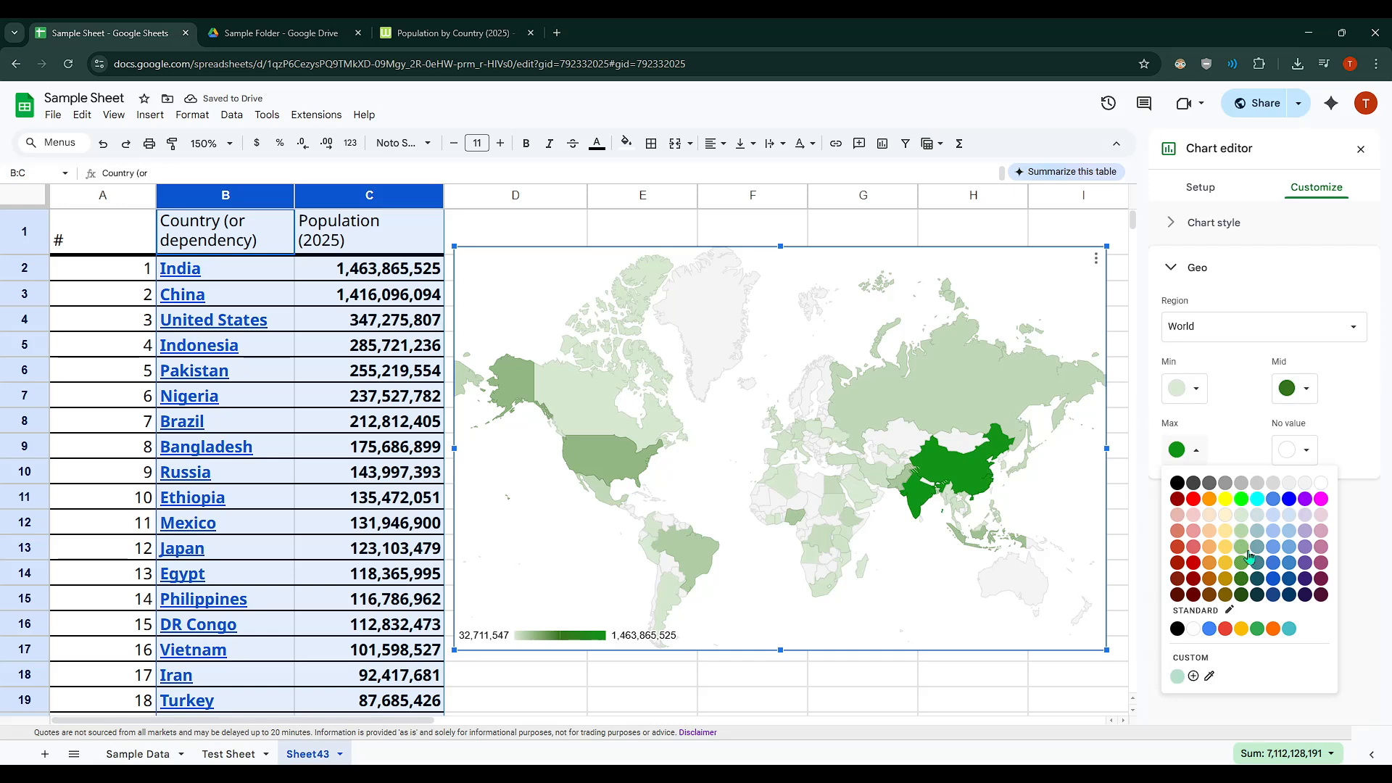
pyautogui.click(1338, 440)
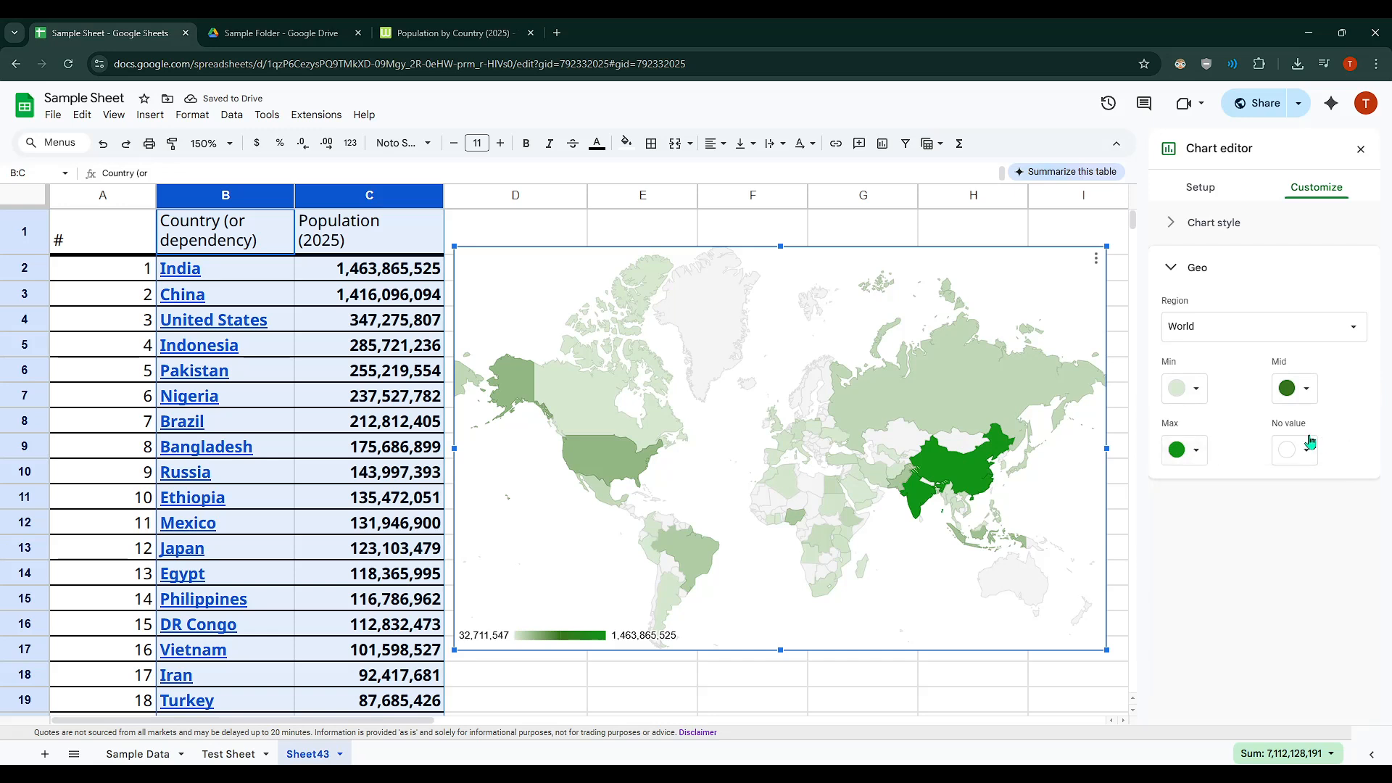
# Step: Limit the geo chart's displayed region to Europe
pyautogui.click(1250, 330)
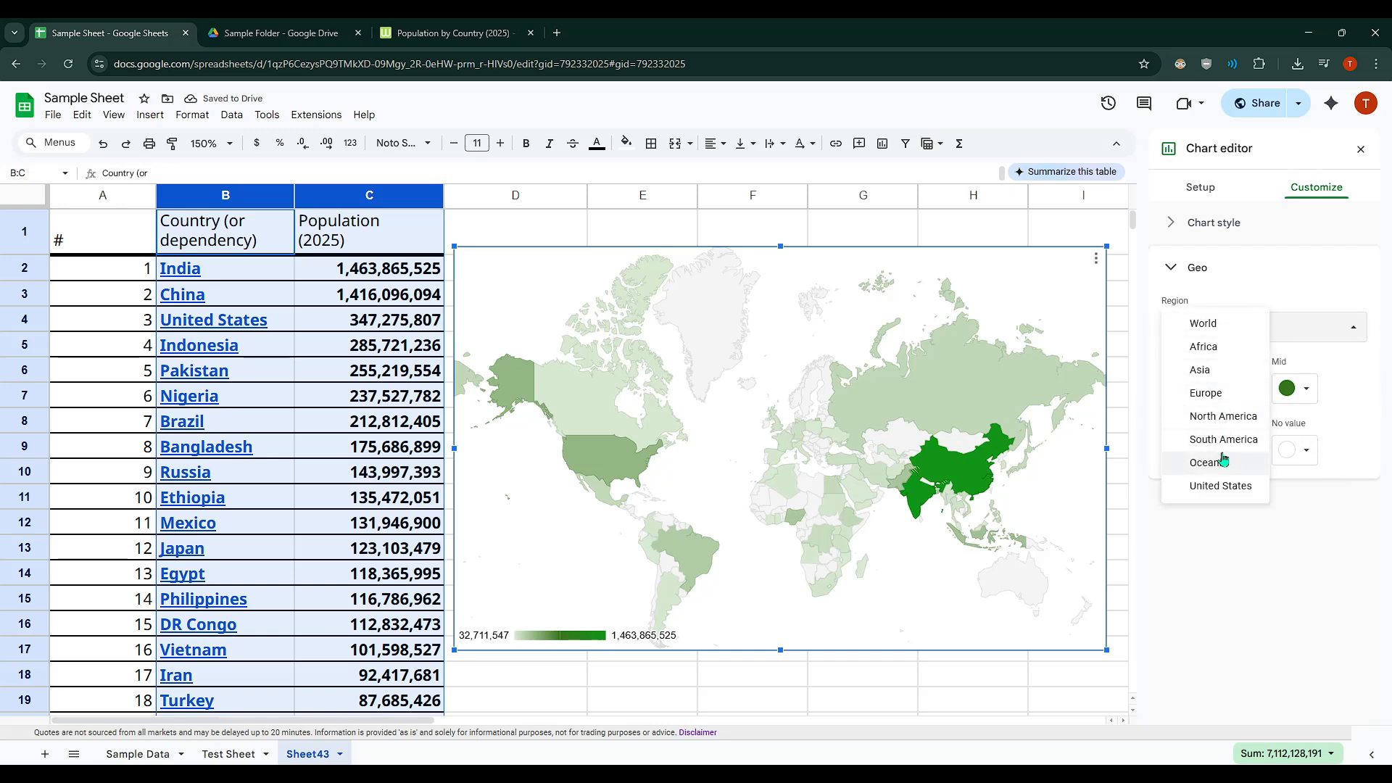
pyautogui.click(1206, 393)
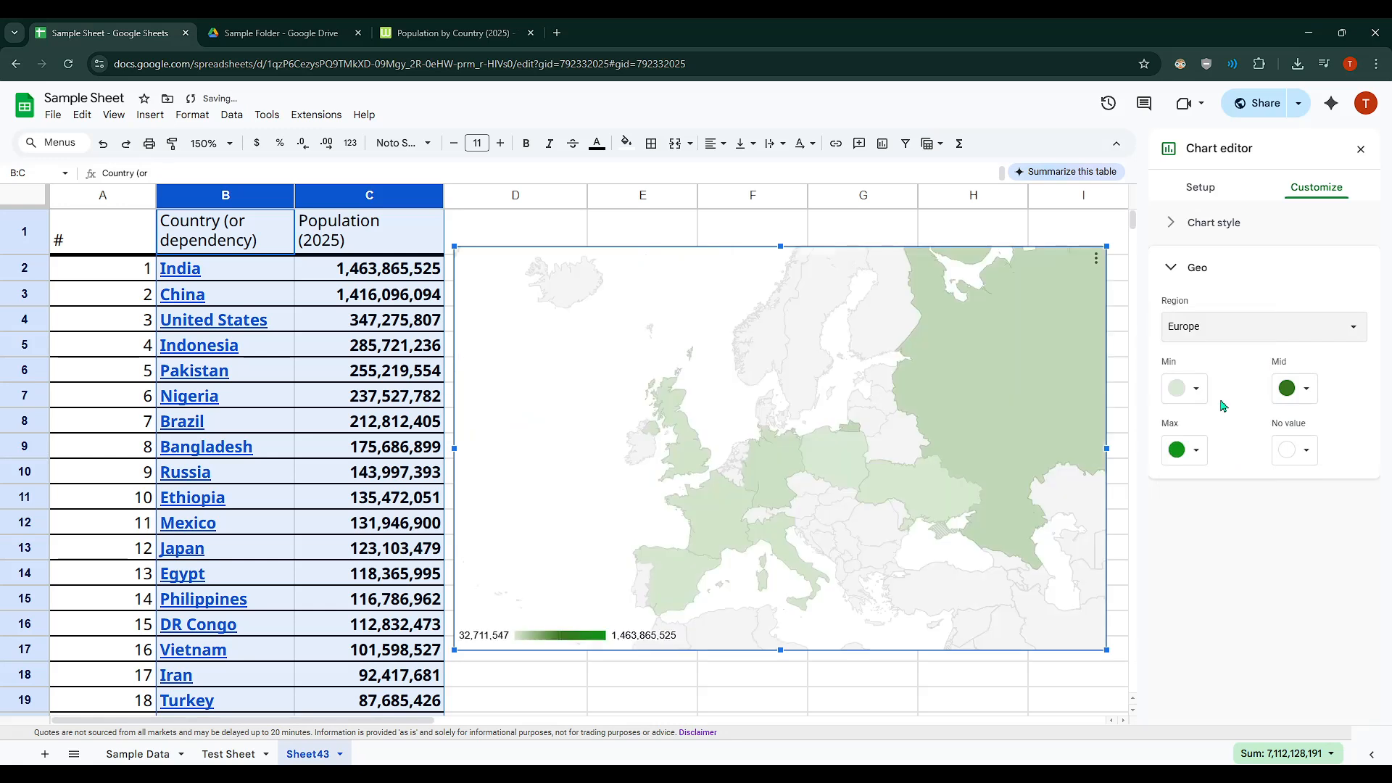
# Step: Switch the geo chart's displayed region to Asia
pyautogui.click(1263, 331)
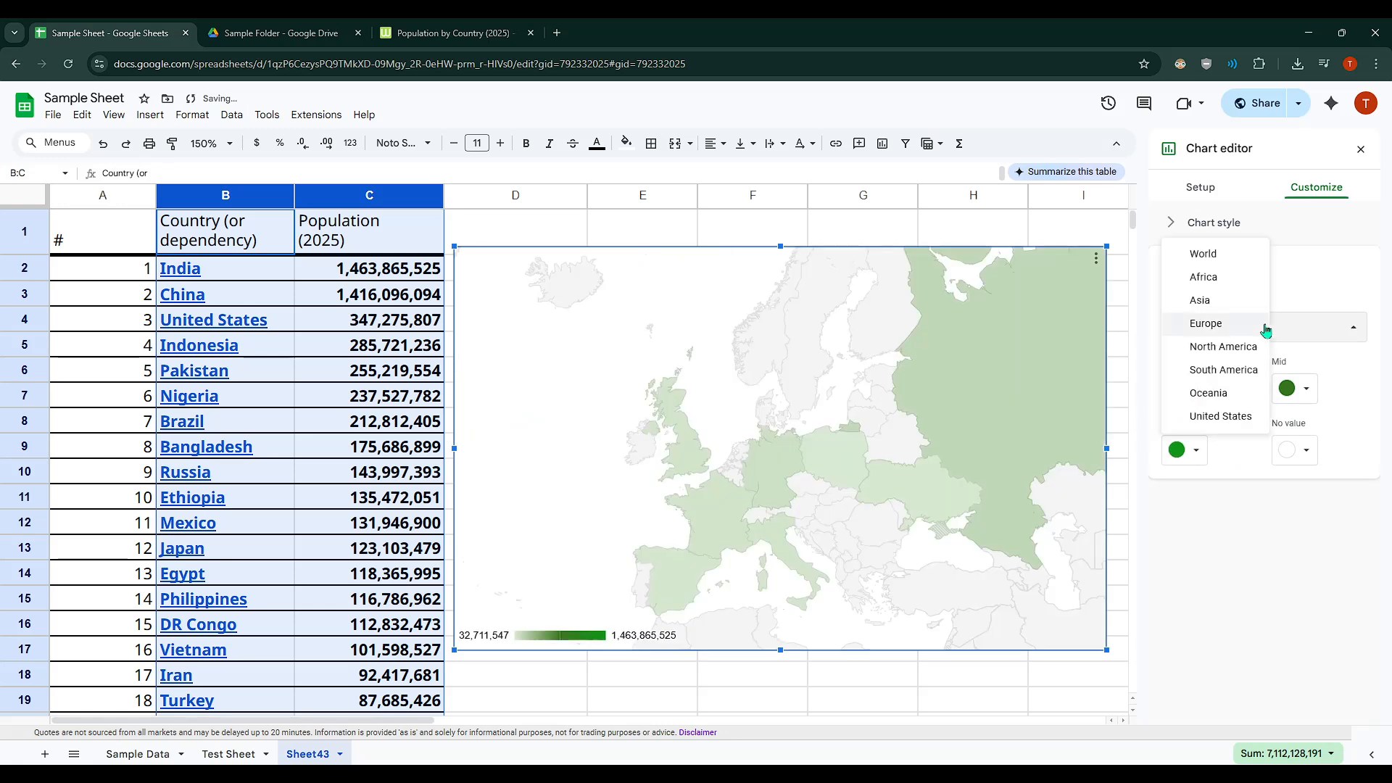
pyautogui.click(1221, 303)
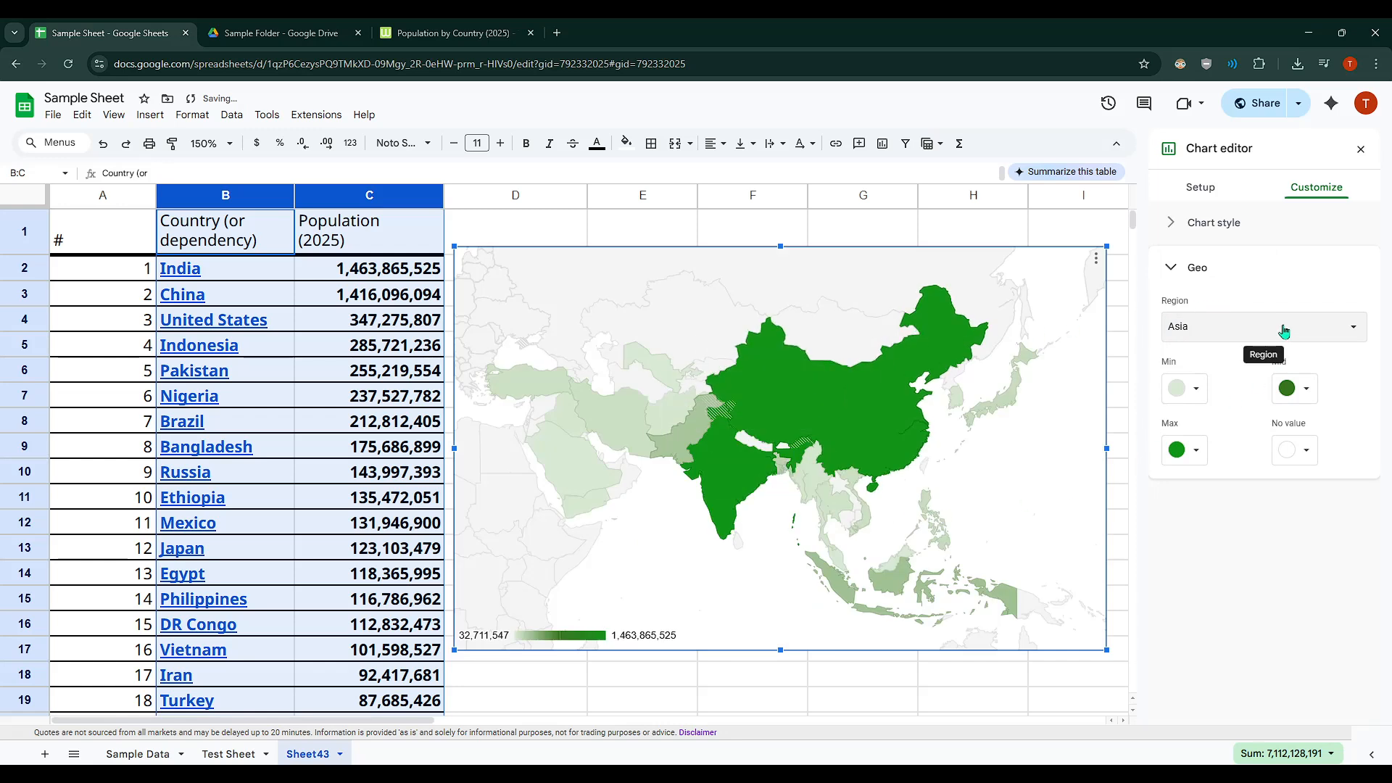
# Step: Try black and white as the geo chart's No value color
pyautogui.click(1285, 461)
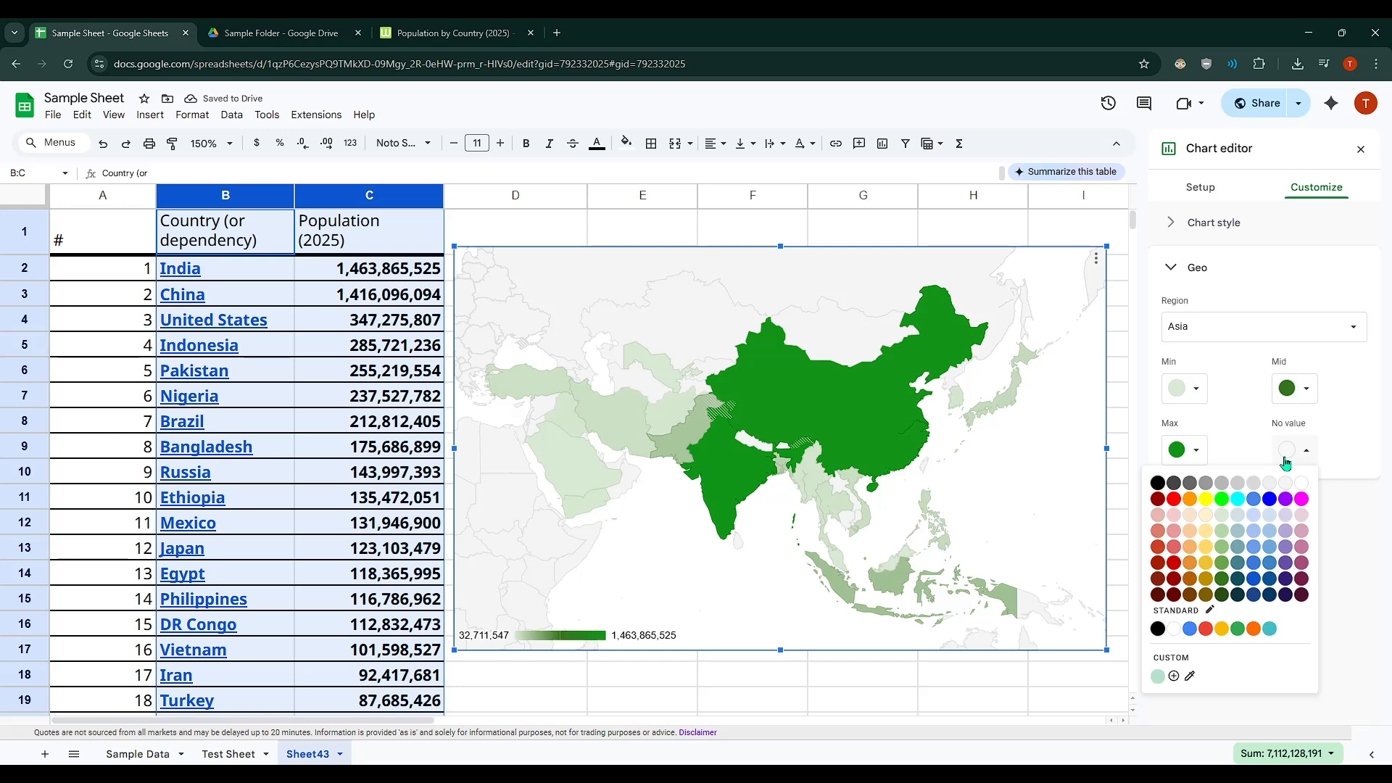
pyautogui.click(1158, 482)
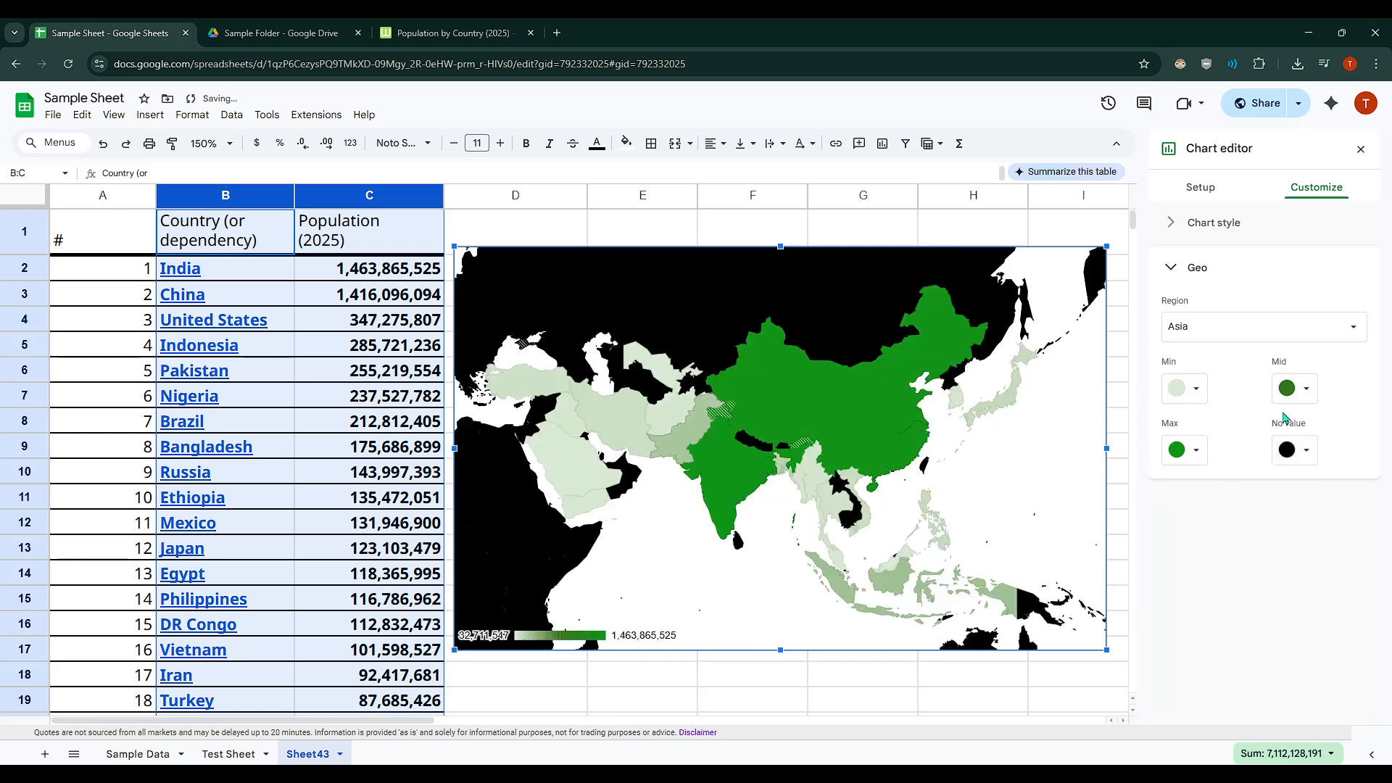
pyautogui.click(1299, 450)
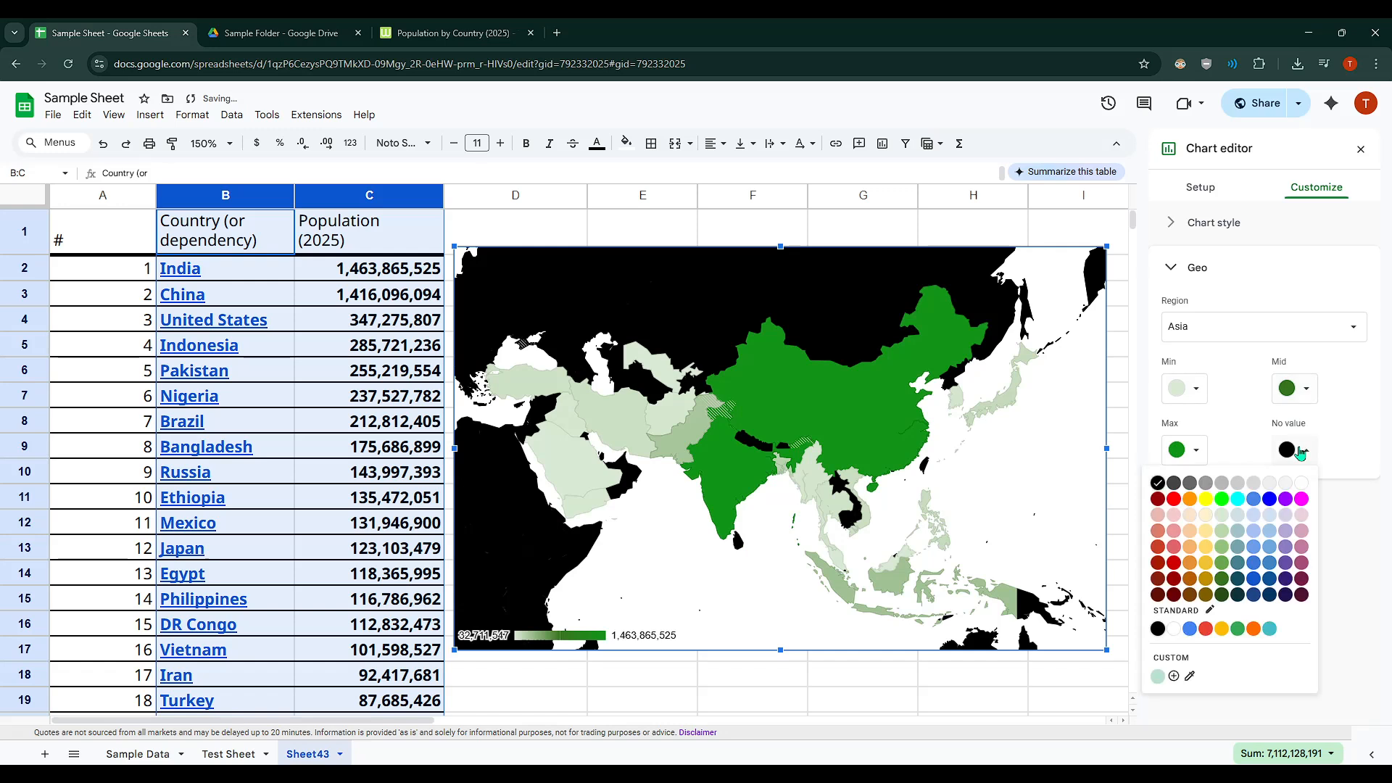
pyautogui.click(1300, 483)
# Step: Set the geo chart's No value color to a very light green and its Min color to a medium-light green
pyautogui.click(1280, 456)
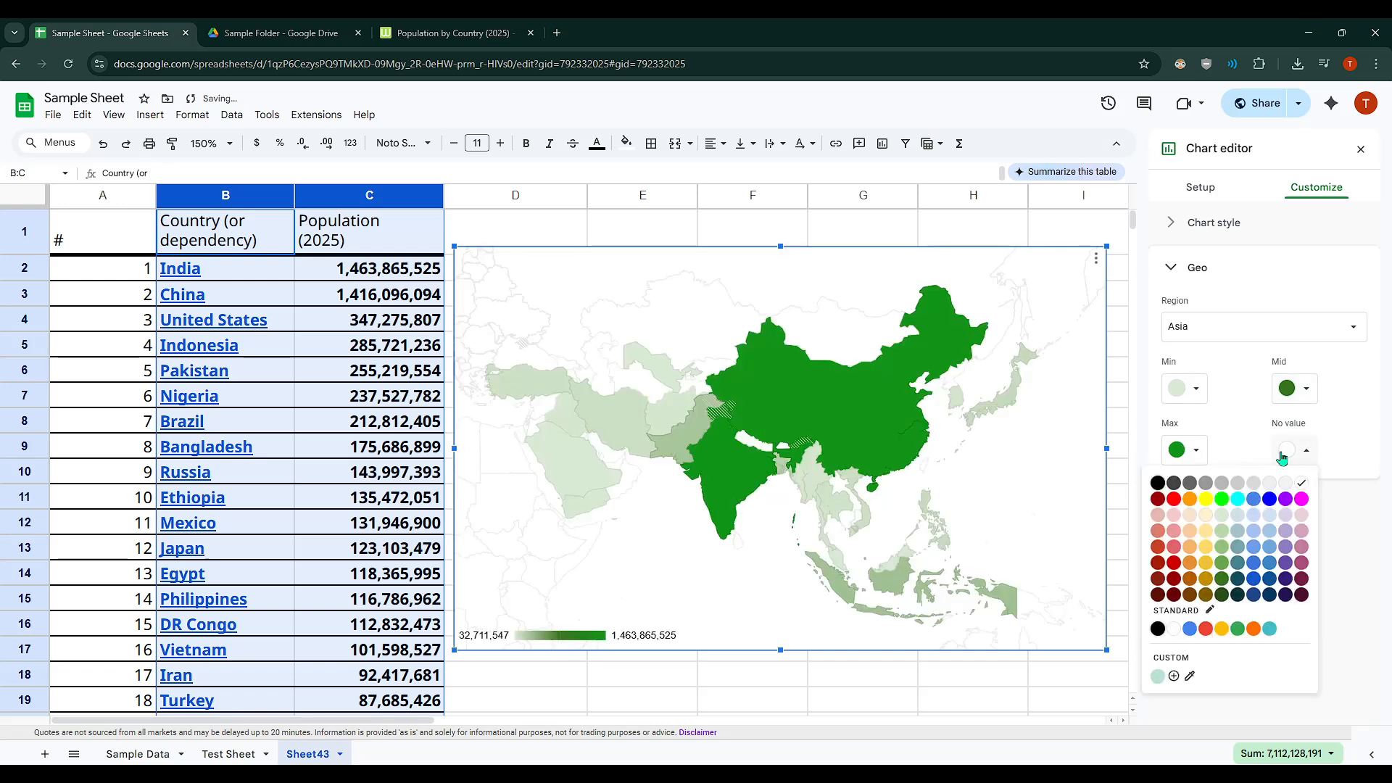
pyautogui.click(1222, 520)
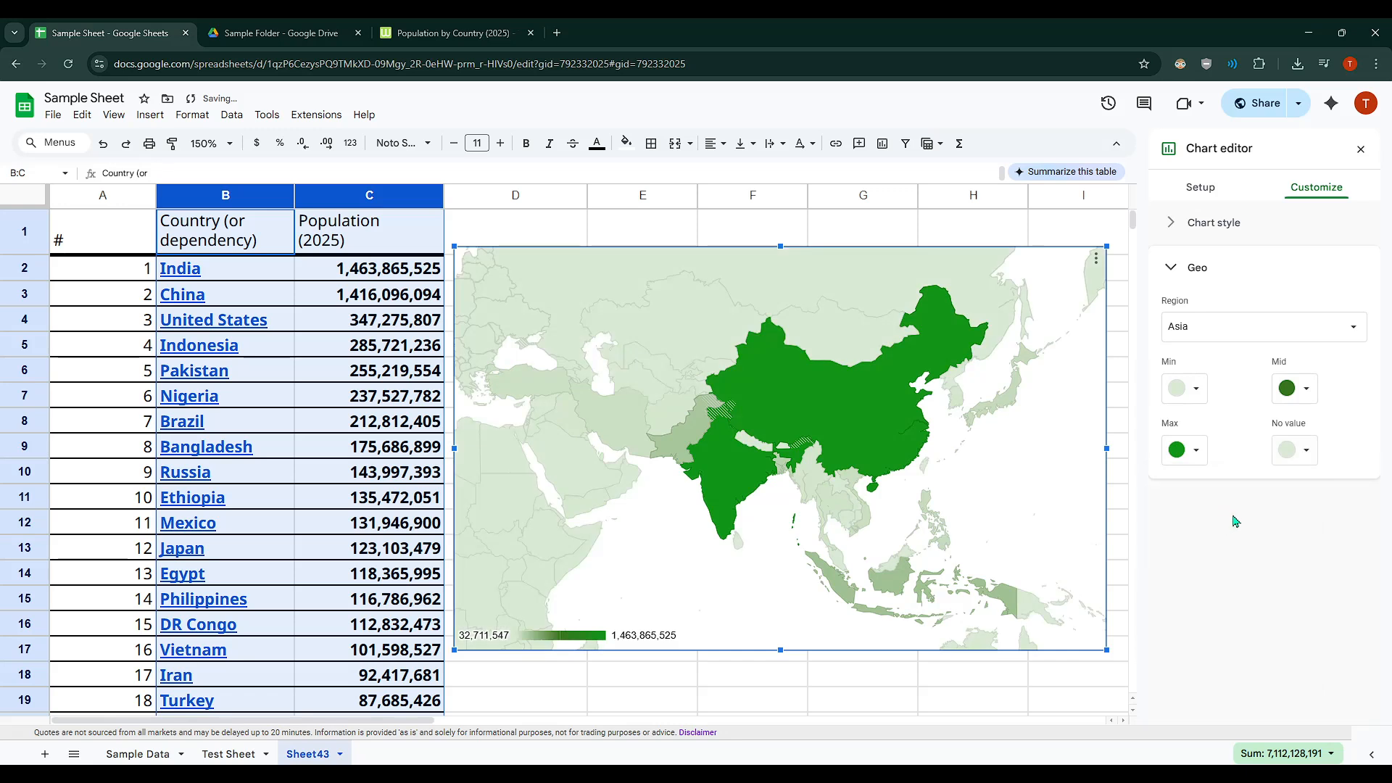
pyautogui.click(1194, 396)
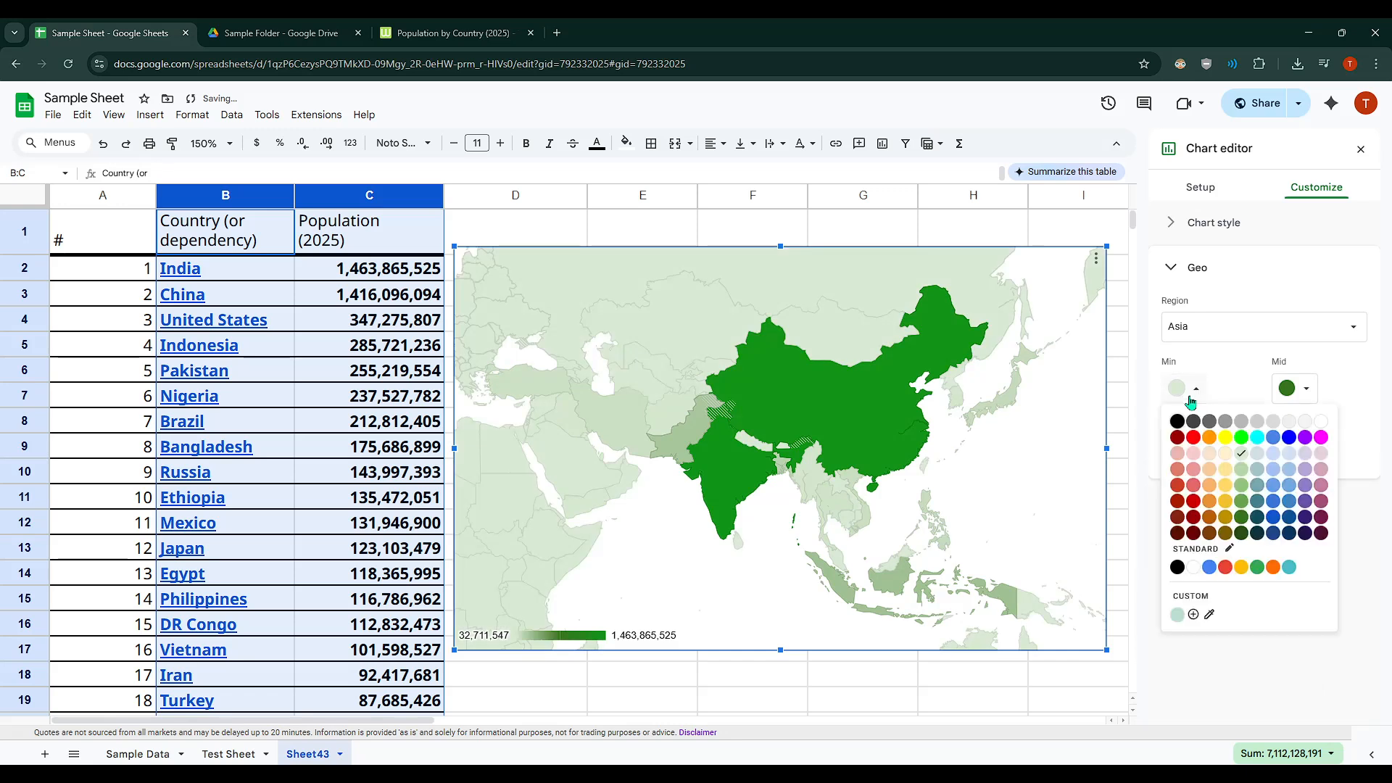
pyautogui.click(1243, 497)
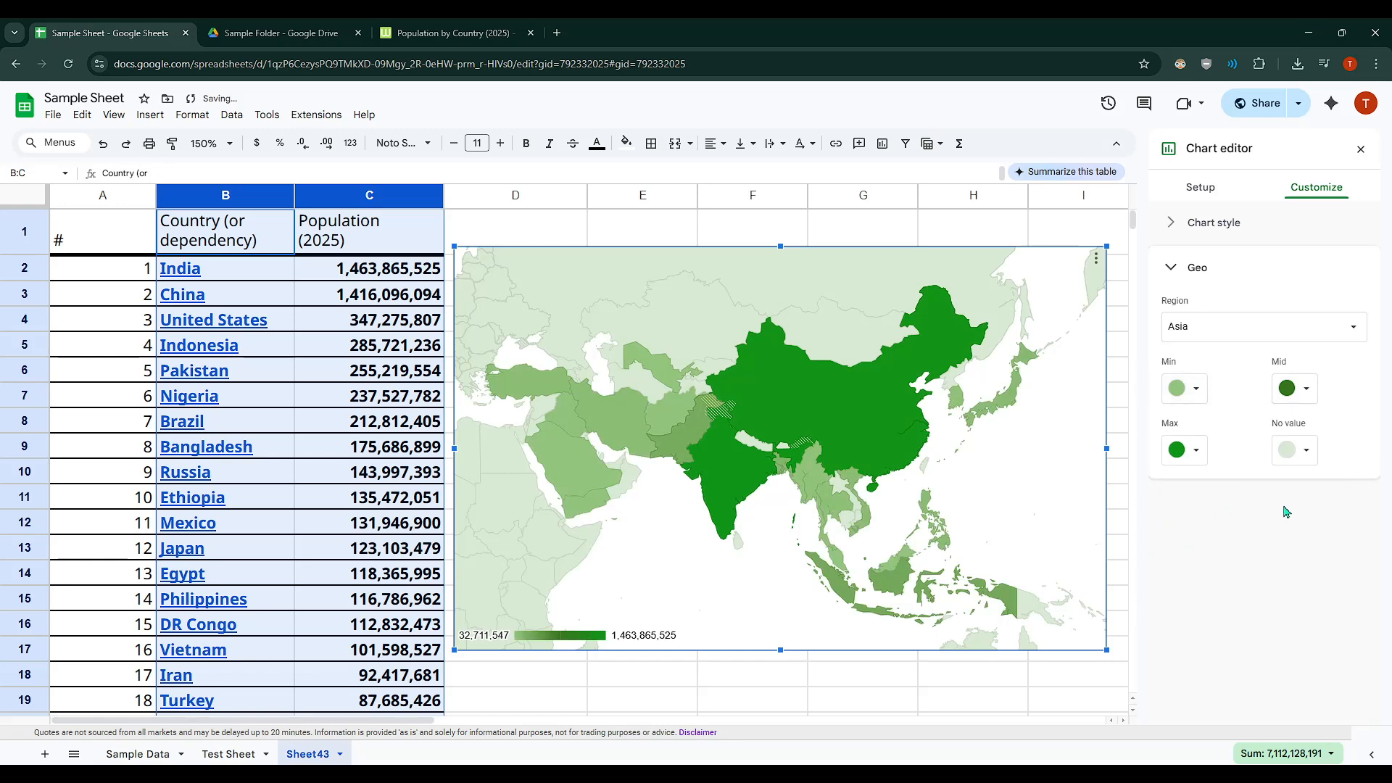
pyautogui.click(1302, 395)
pyautogui.click(1302, 396)
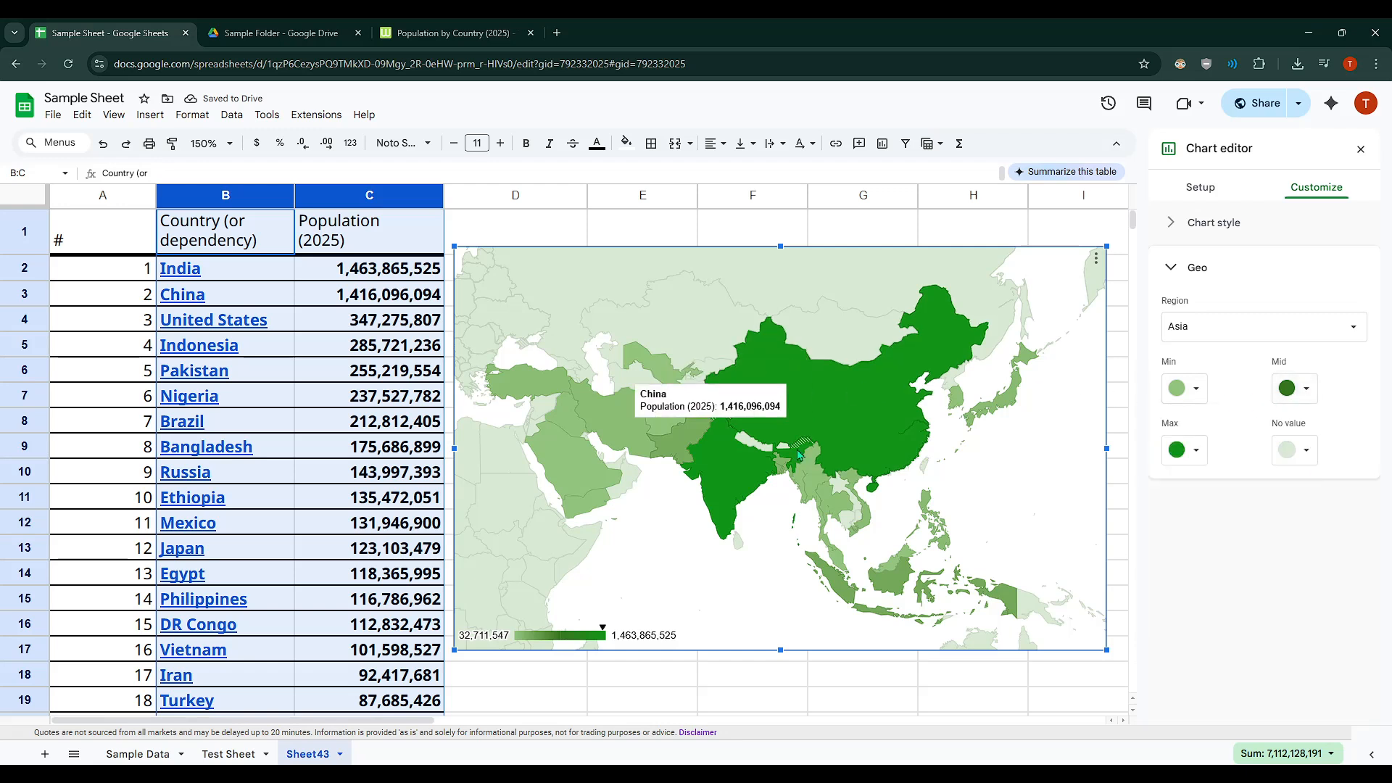
# Step: Set the geo chart's displayed region to World and inspect the population of individual countries on the map
pyautogui.scroll(-3, 725, 435)
pyautogui.scroll(3, 829, 494)
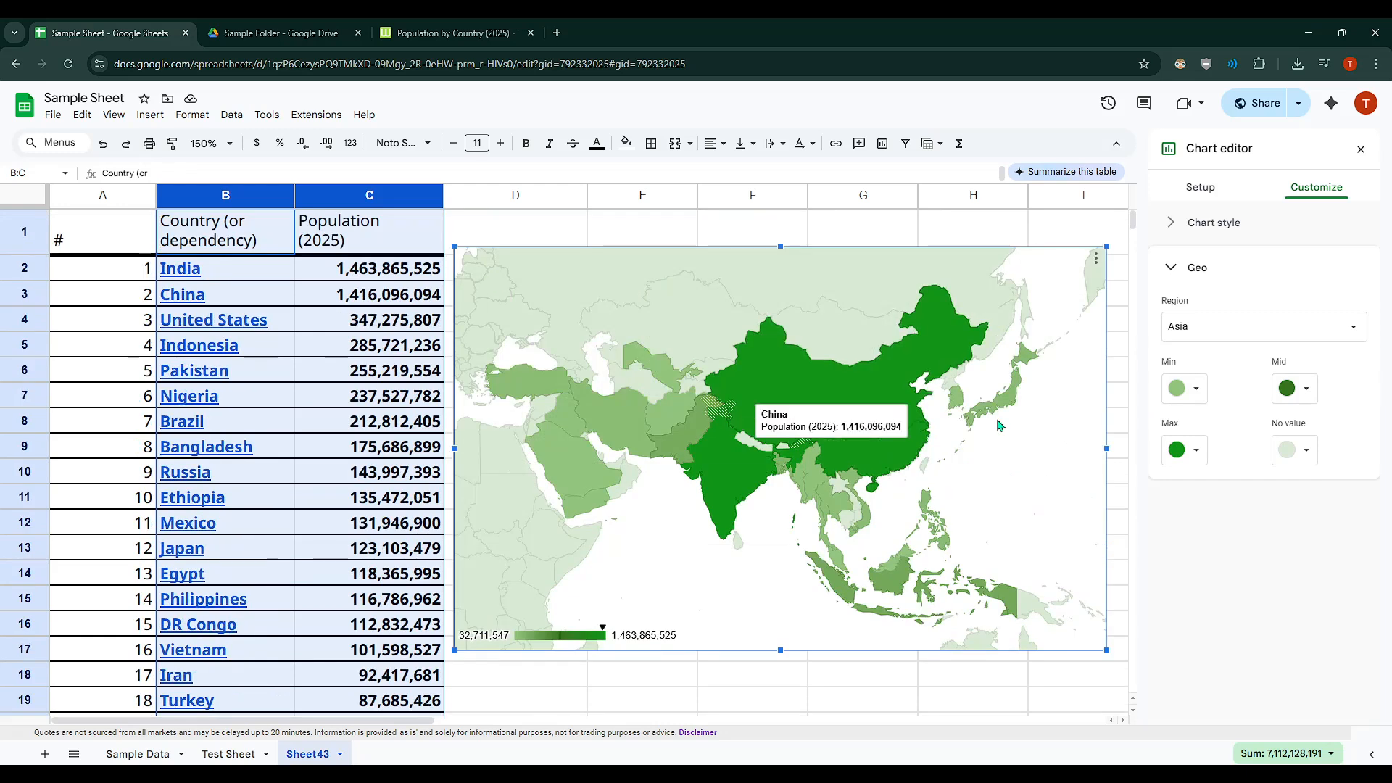
pyautogui.click(1259, 331)
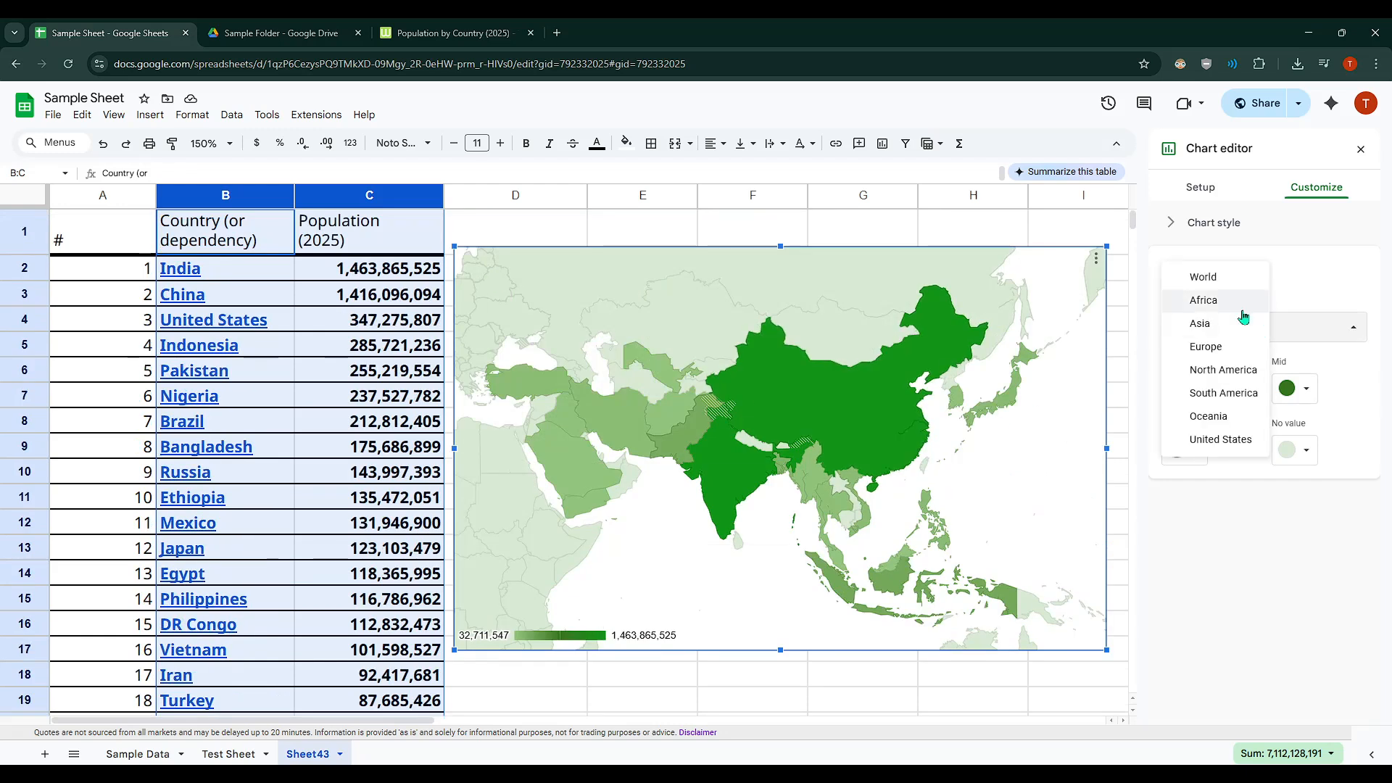
pyautogui.click(1225, 280)
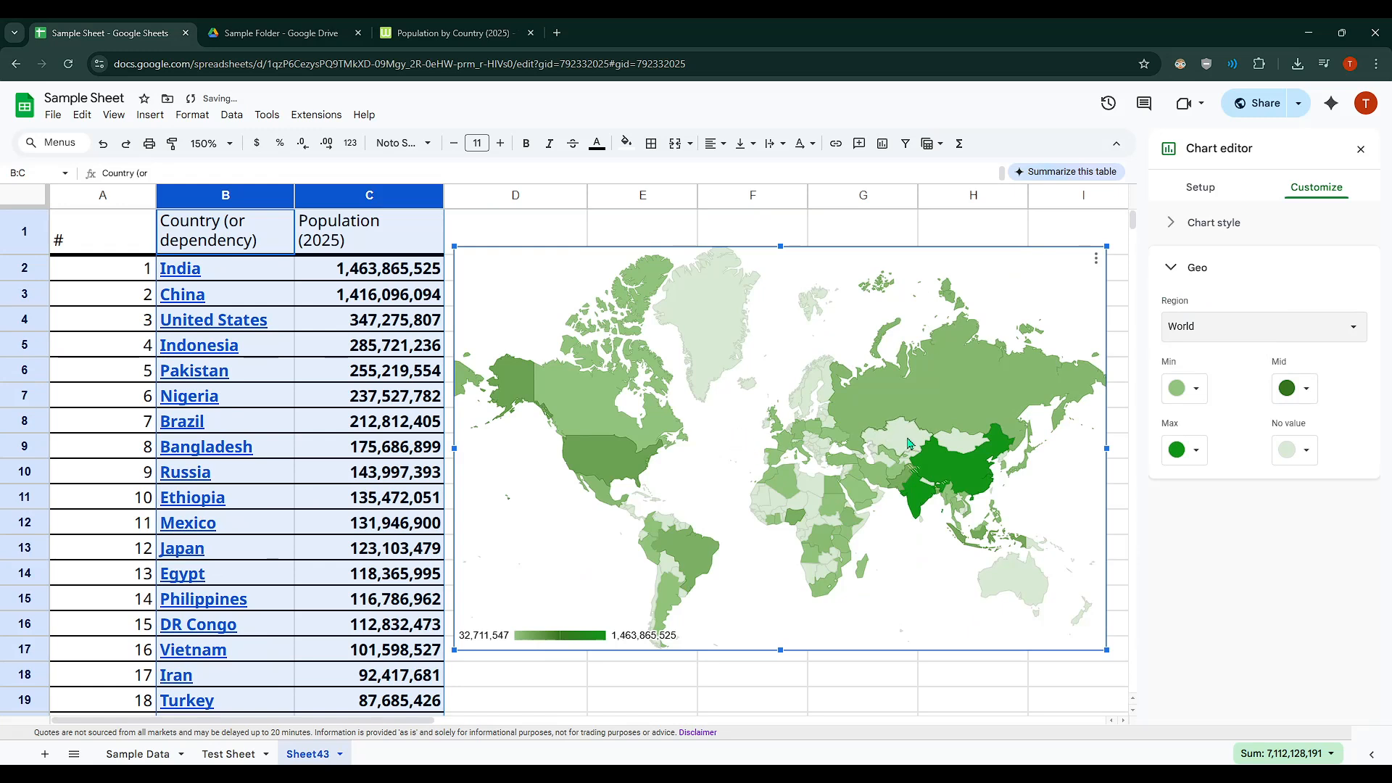
pyautogui.moveTo(947, 472)
pyautogui.moveTo(958, 407)
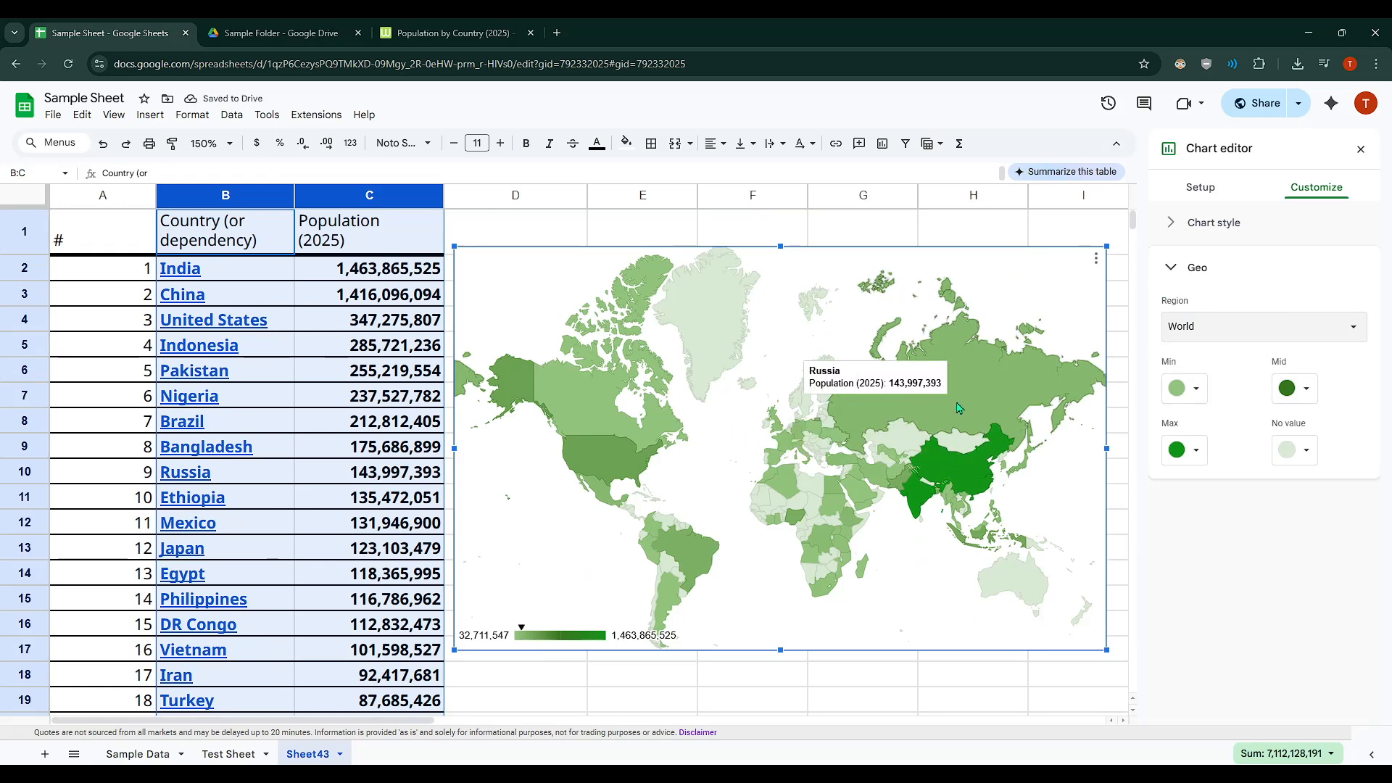